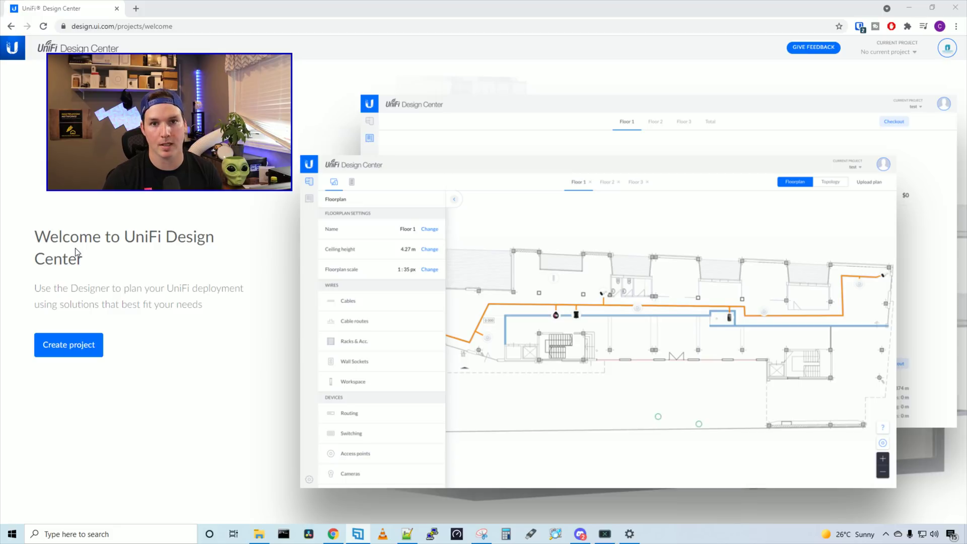
# Step: Start a new project named YouTube in Toronto, ON, Canada, with Performance product preference
pyautogui.click(86, 348)
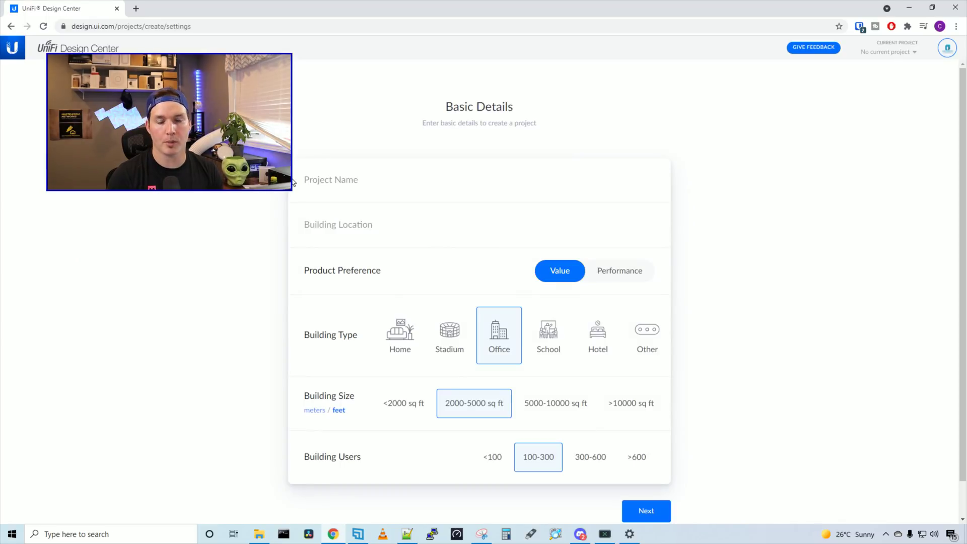
pyautogui.click(293, 182)
pyautogui.write('YouTube')
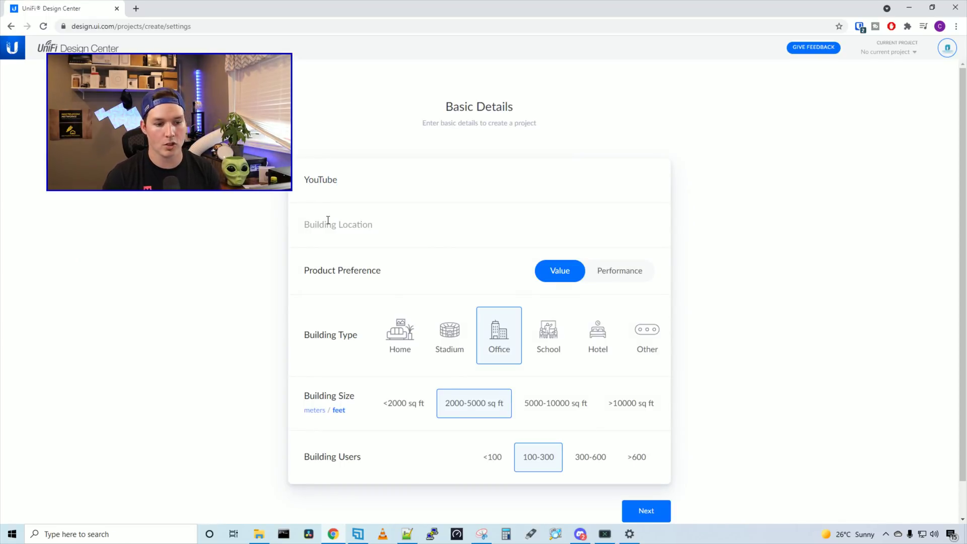
pyautogui.write('toronto')
pyautogui.click(429, 255)
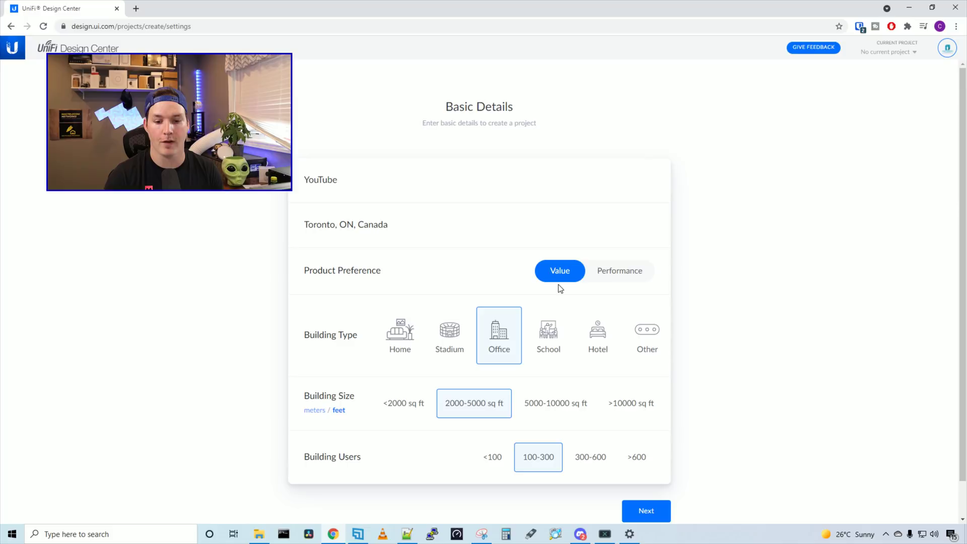
pyautogui.click(602, 273)
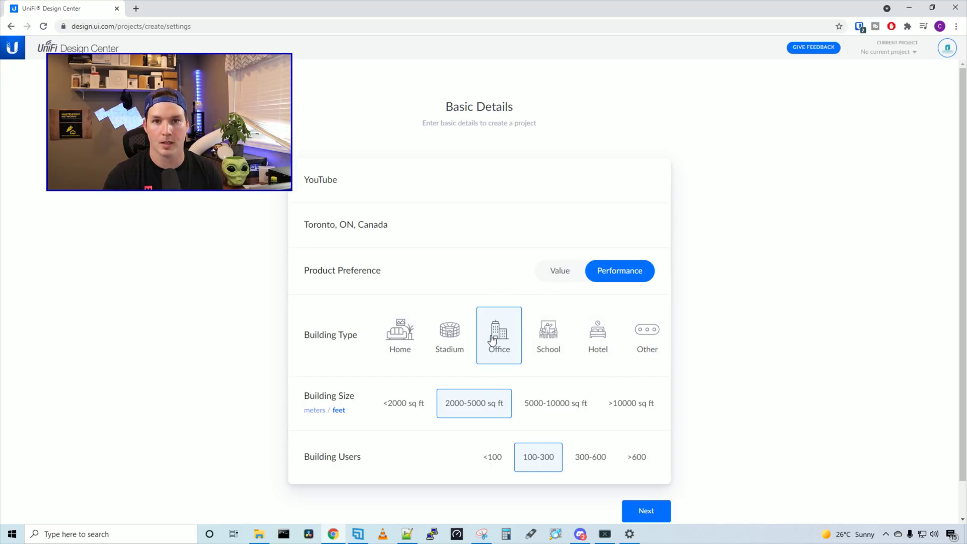
pyautogui.scroll(-1, 497, 338)
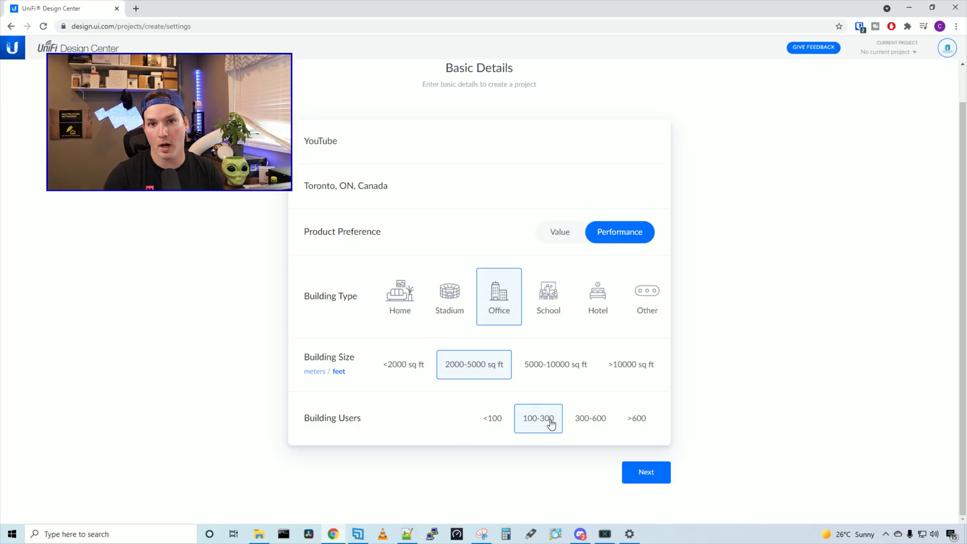
# Step: Choose Wired and WiFi, Camera Surveillance and Building Security solutions, then create the project
pyautogui.click(647, 473)
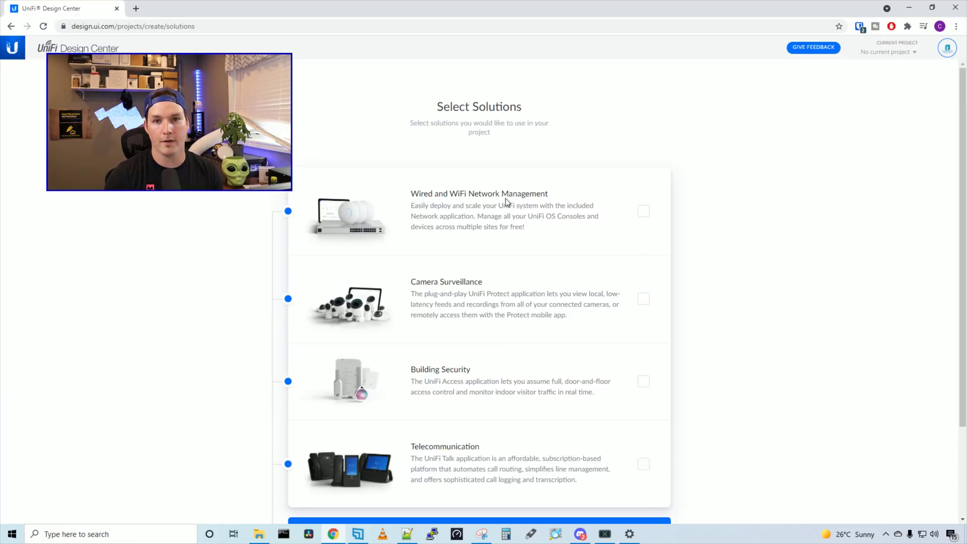
pyautogui.click(643, 211)
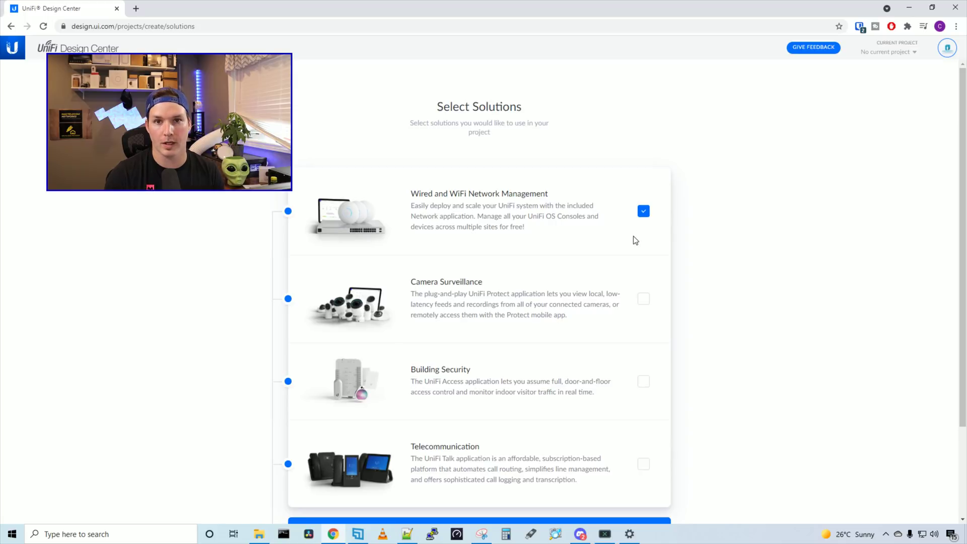
pyautogui.click(644, 299)
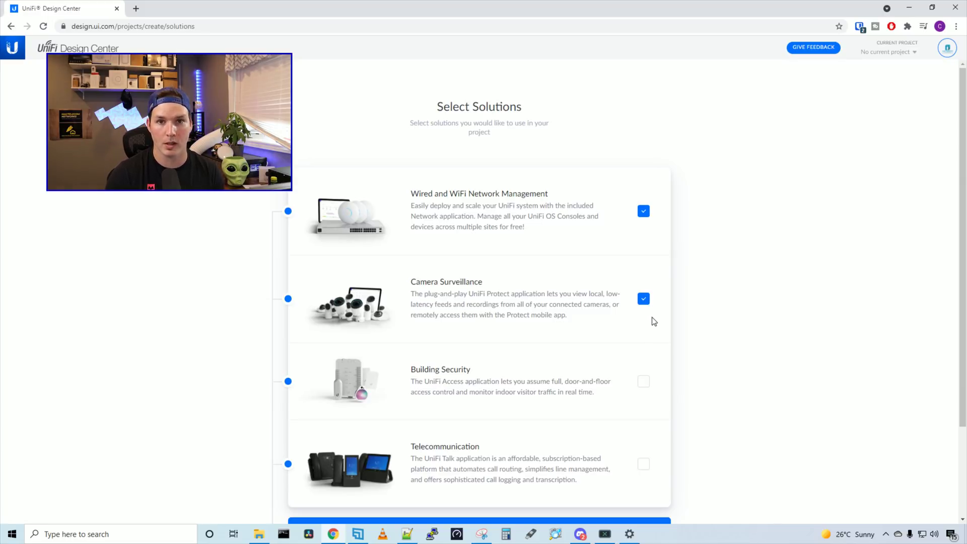
pyautogui.click(647, 386)
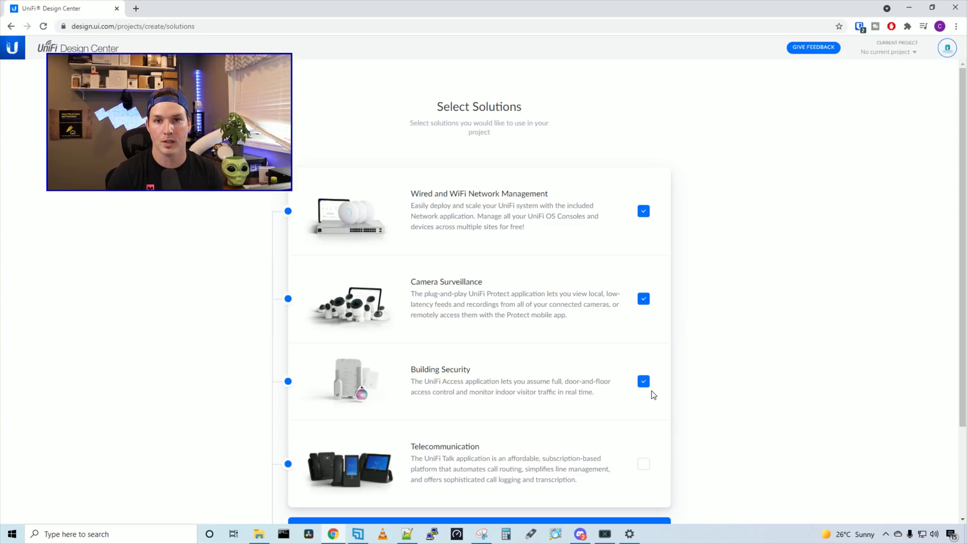
pyautogui.scroll(-2, 654, 392)
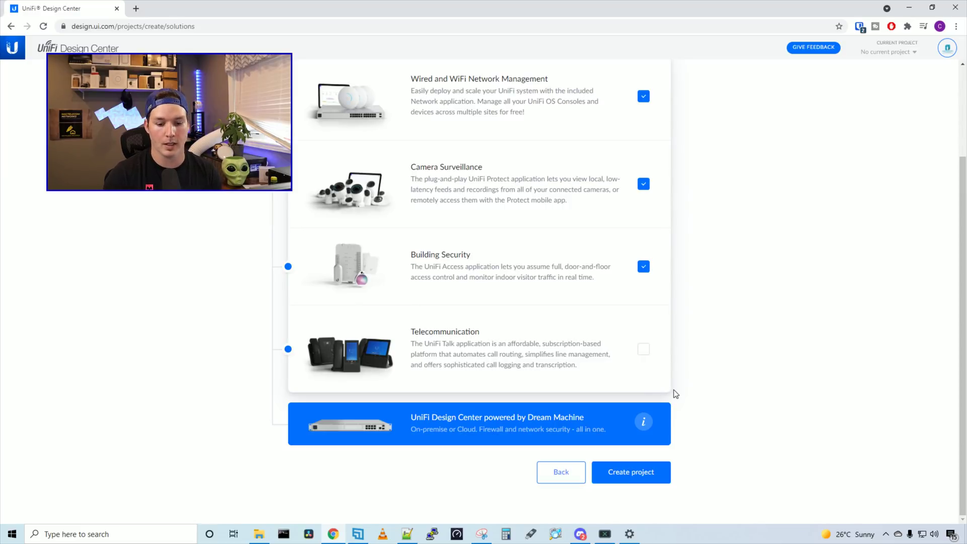
pyautogui.click(650, 472)
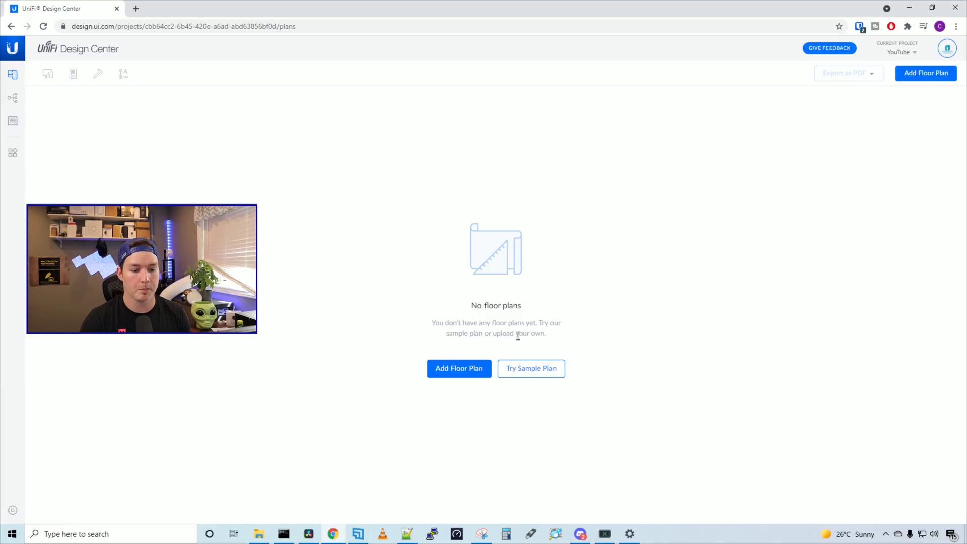
# Step: Add a floor plan named 1ST FLOOR using the uploaded building drawing
pyautogui.click(464, 373)
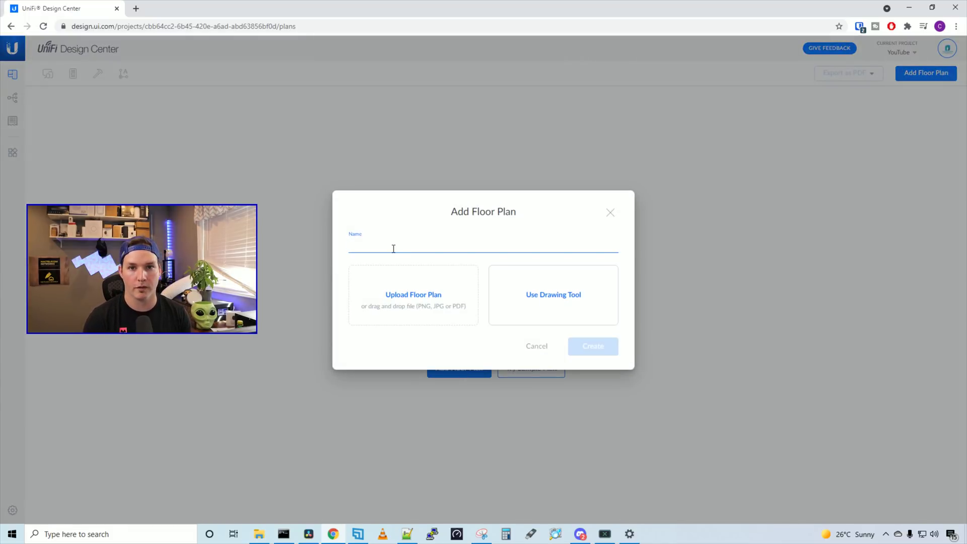
pyautogui.write('1ST FLOOR')
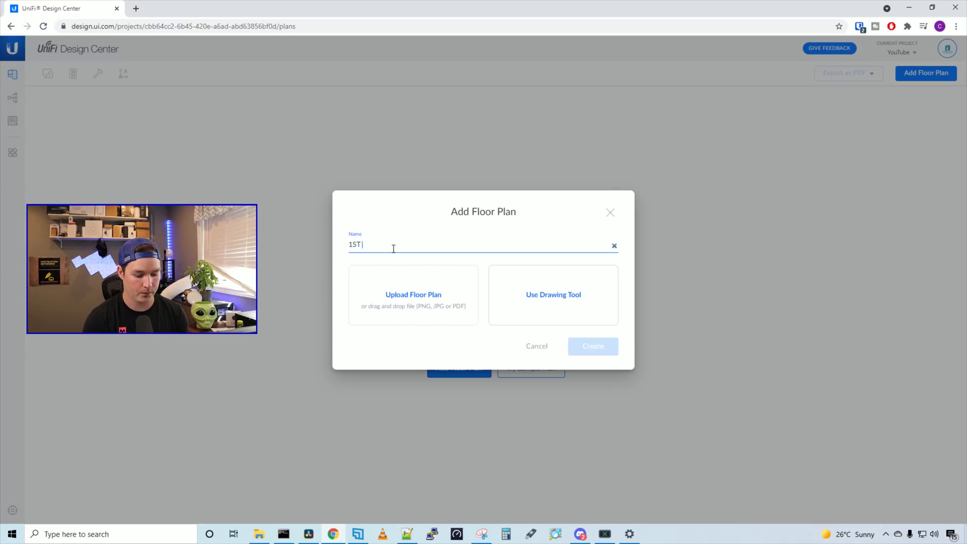
pyautogui.click(421, 288)
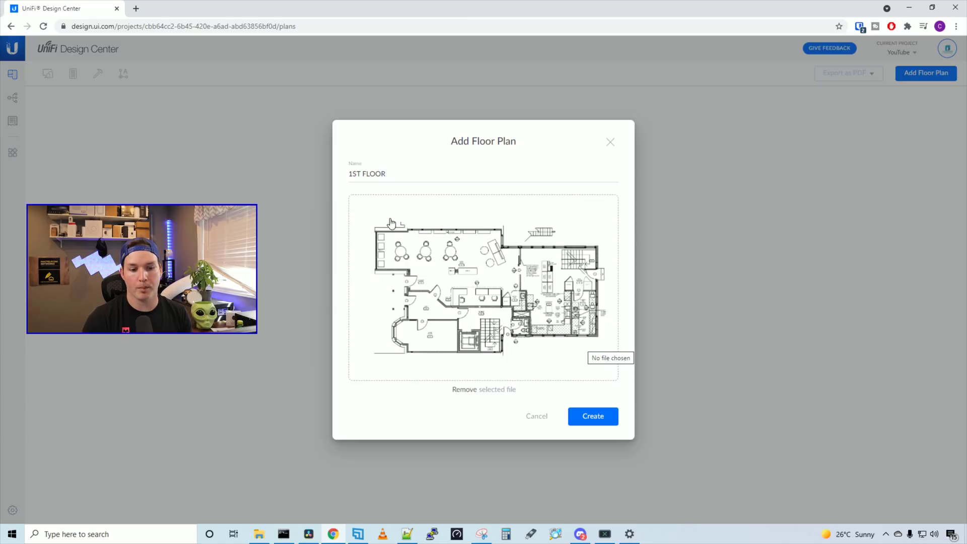
pyautogui.click(608, 428)
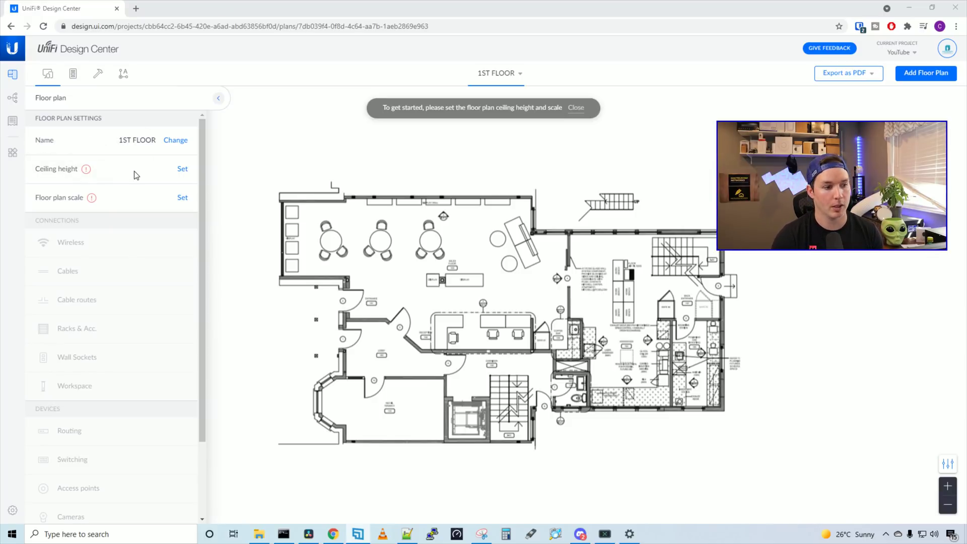
# Step: Set the 1ST FLOOR ceiling height to 9 ft
pyautogui.click(183, 170)
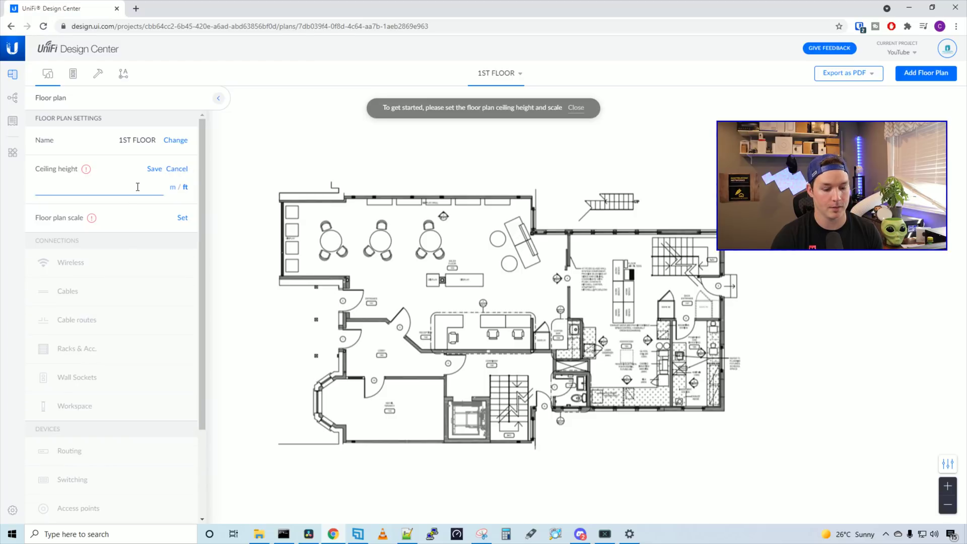
pyautogui.write('9')
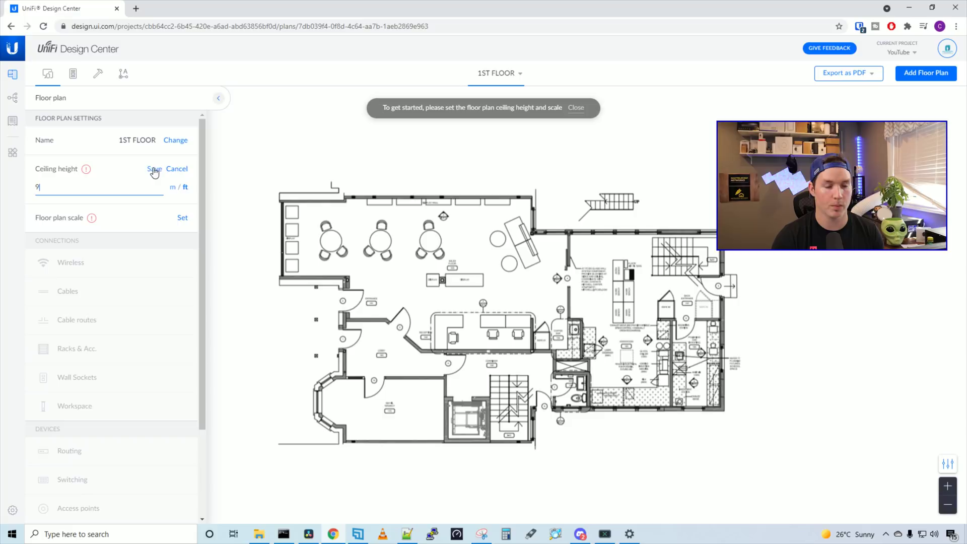
pyautogui.click(154, 169)
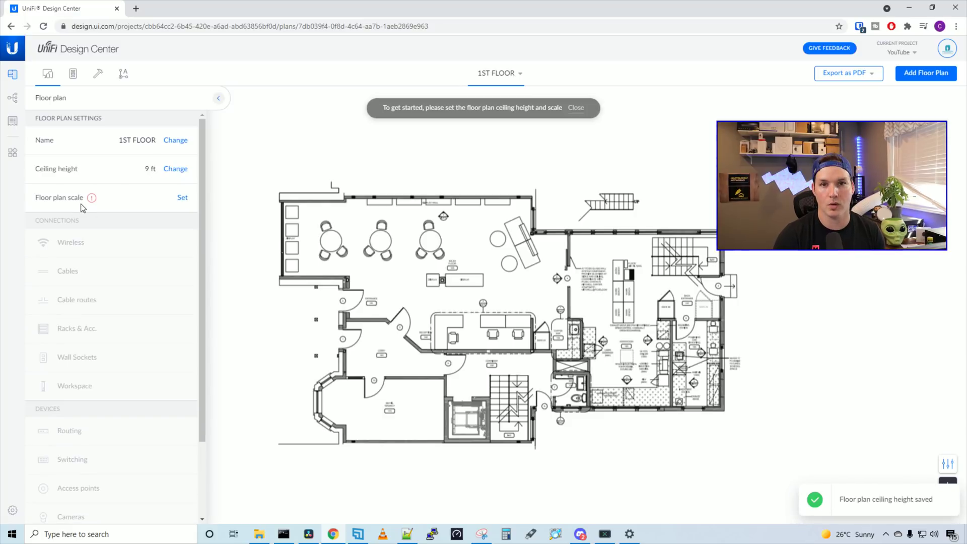
# Step: Calibrate the floor plan scale with a 100 ft reference line along the top wall
pyautogui.click(182, 199)
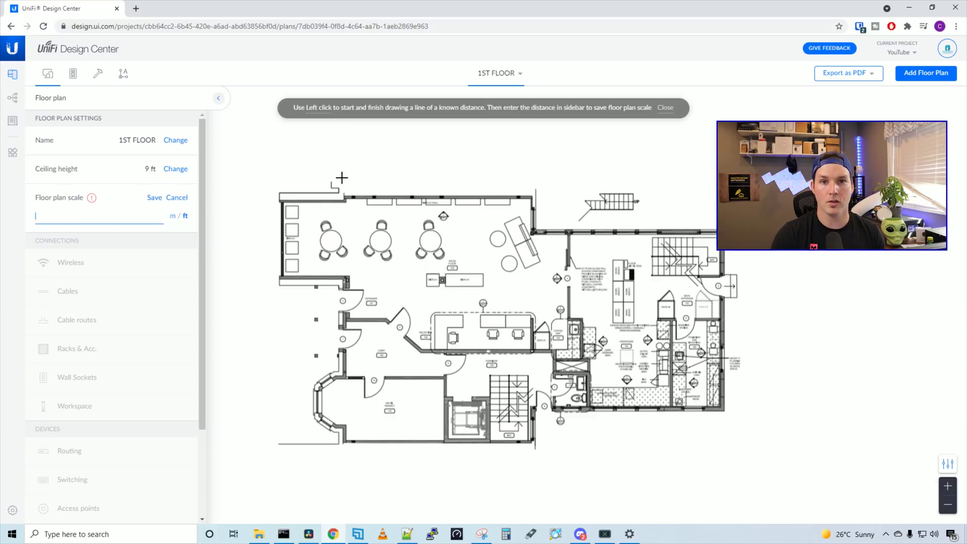
pyautogui.click(280, 182)
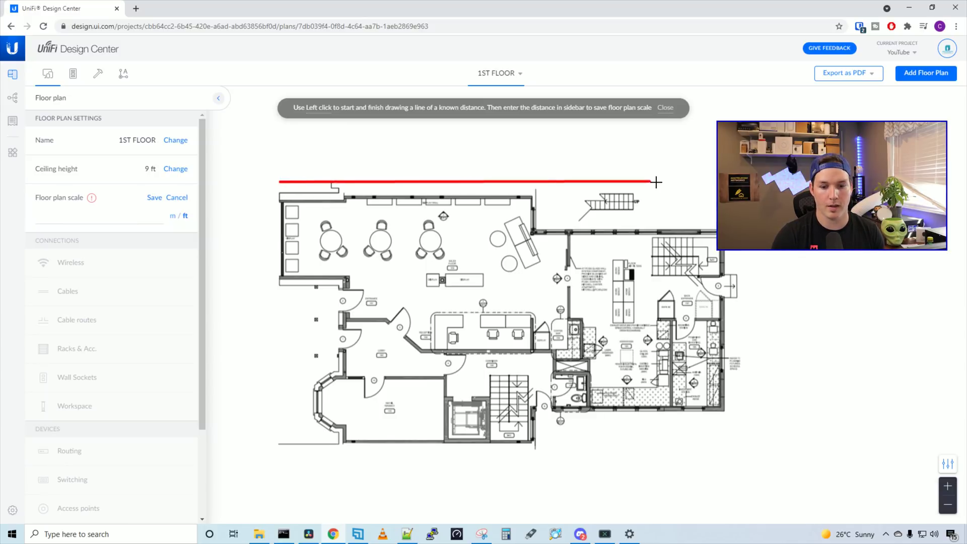
pyautogui.click(726, 182)
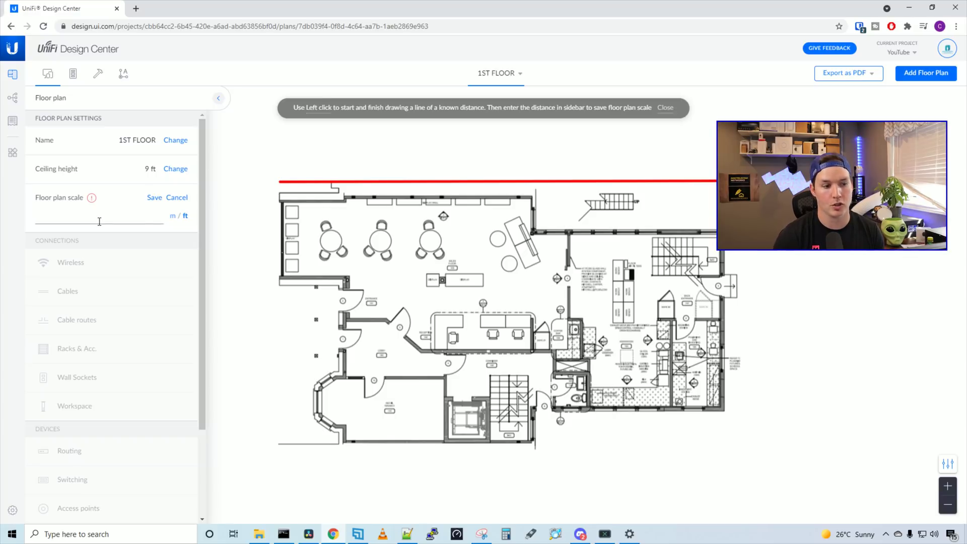
pyautogui.click(99, 221)
pyautogui.write('100')
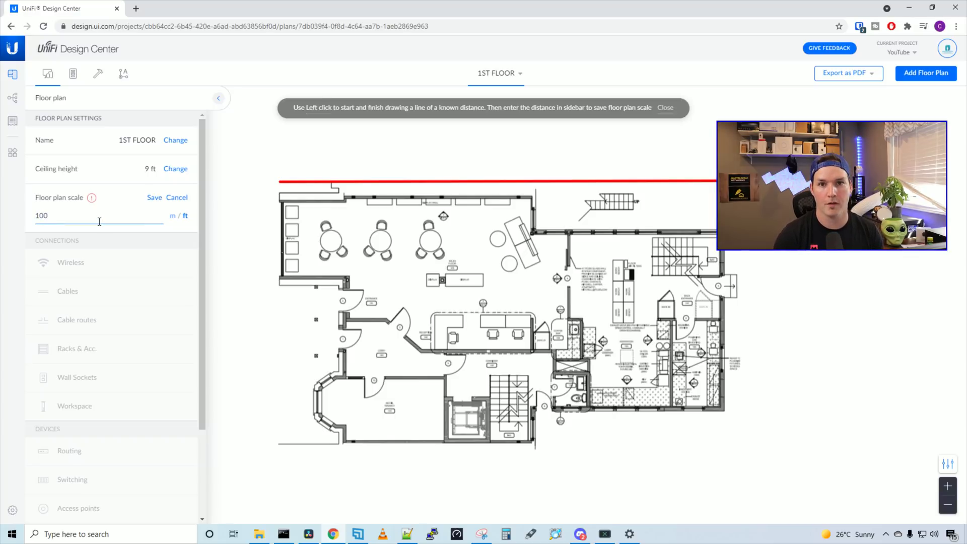
pyautogui.click(154, 197)
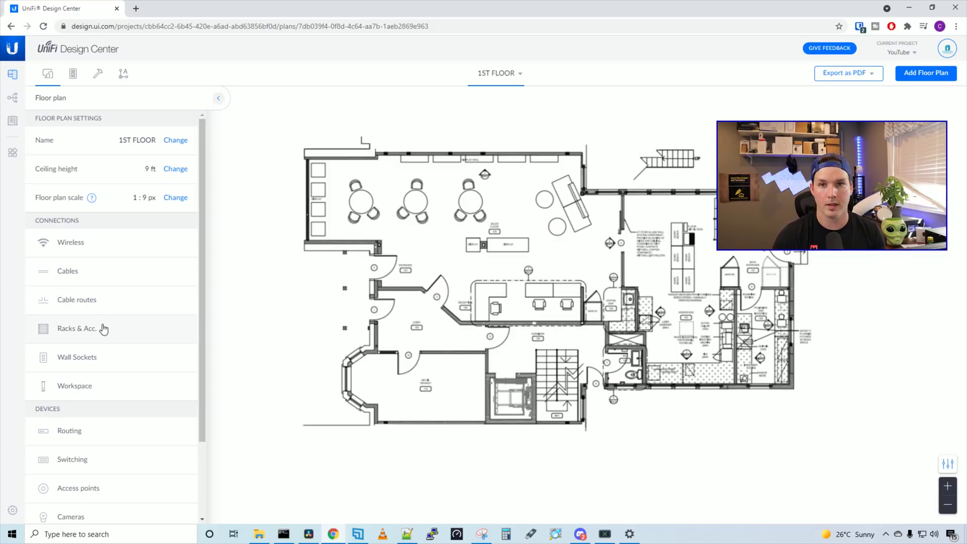
# Step: Pick the Existing 24U Communications Rack and enlarge the page for placing it
pyautogui.click(67, 333)
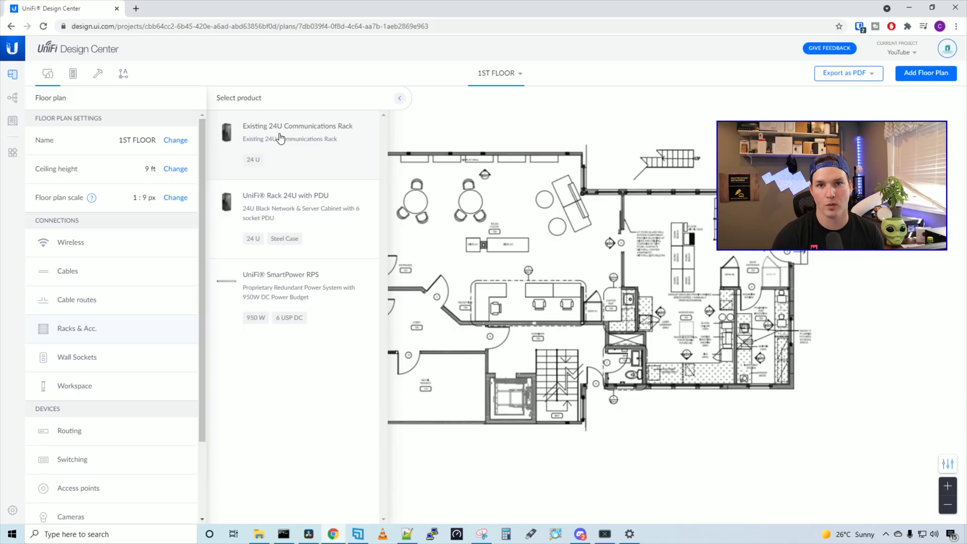
pyautogui.click(280, 138)
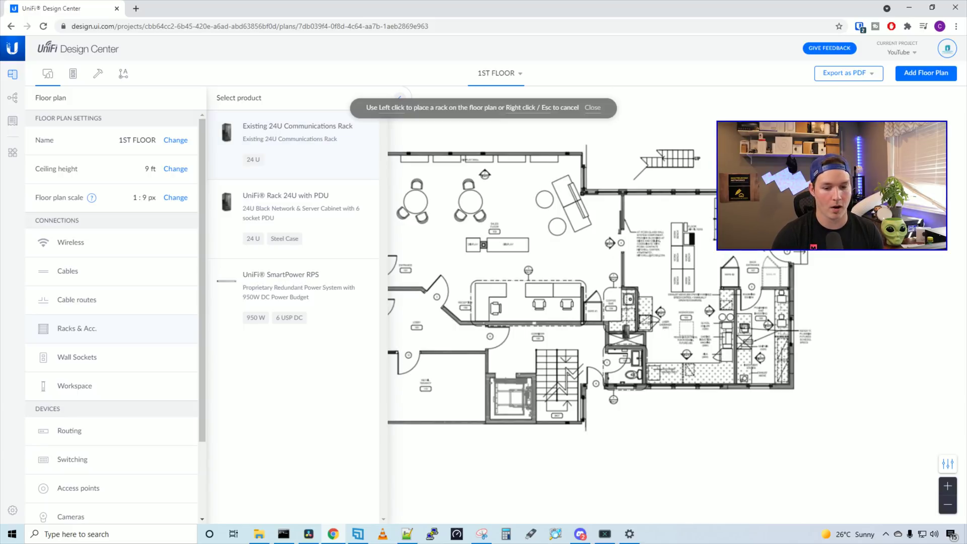
pyautogui.scroll(1, 624, 334)
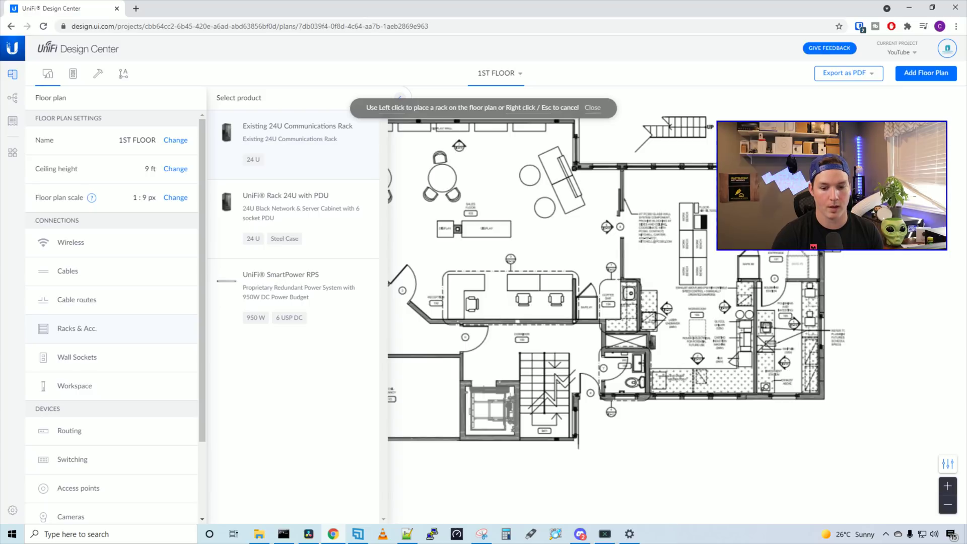
pyautogui.hotkey('ctrl', '+')
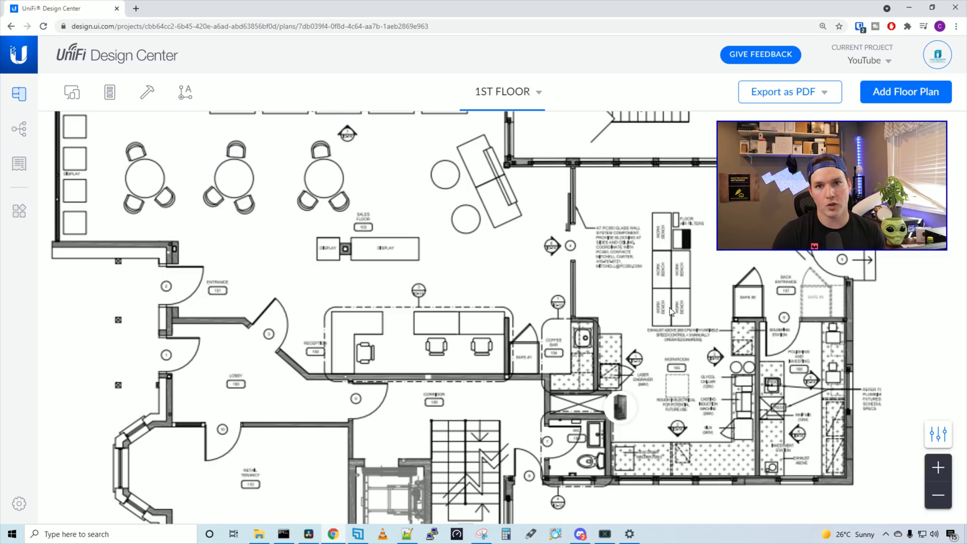
# Step: Place the rack in the back corridor, set it to Manual mode, and move the Dream Machine Pro lower
pyautogui.click(623, 413)
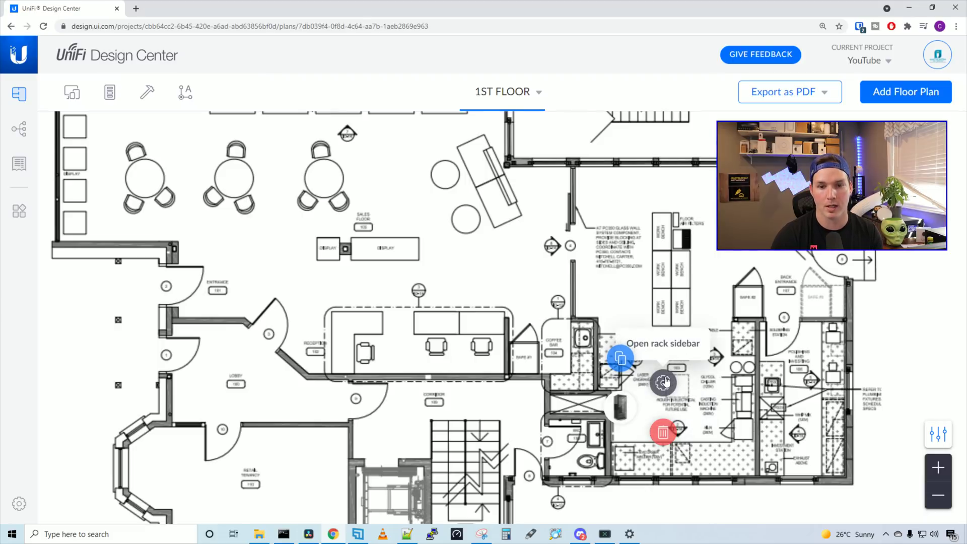
pyautogui.click(664, 383)
pyautogui.scroll(-3, 263, 188)
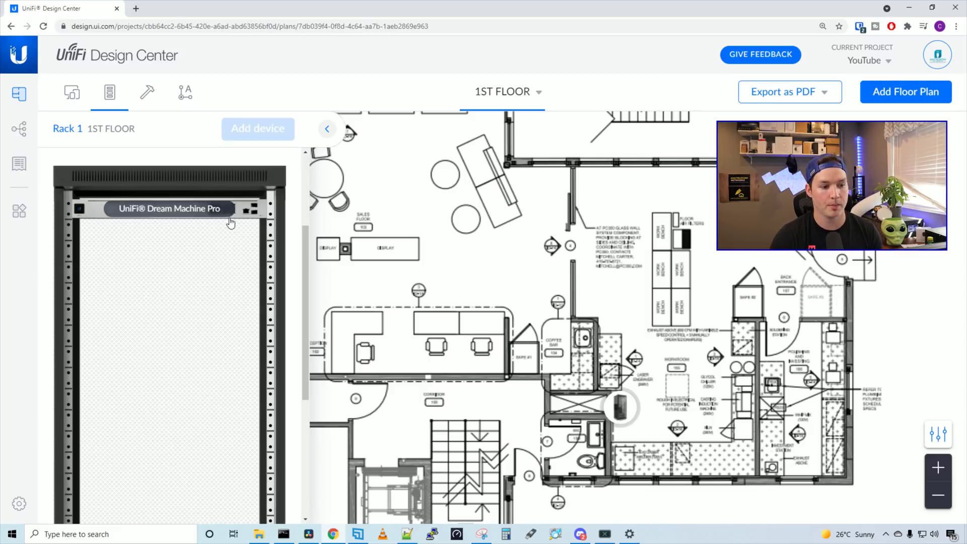
pyautogui.scroll(3, 227, 284)
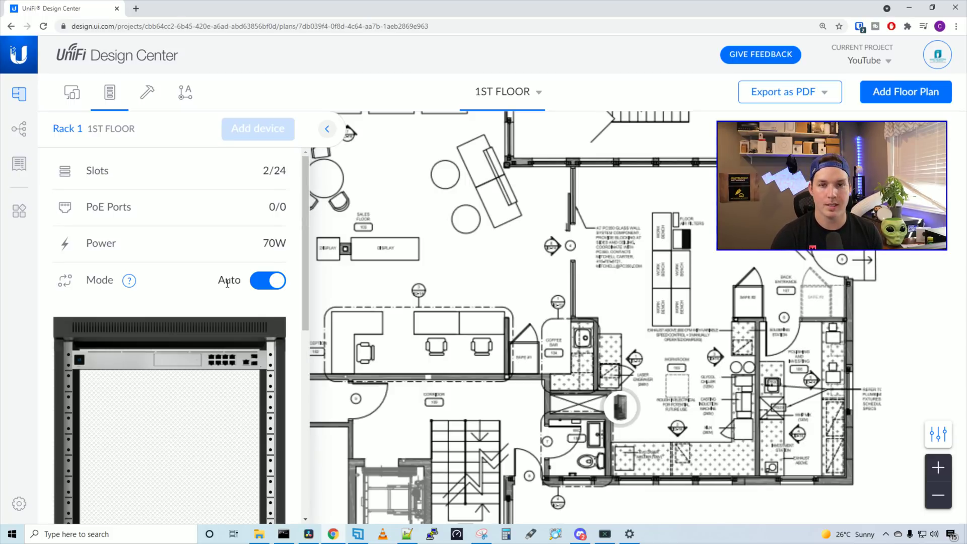
pyautogui.click(262, 284)
pyautogui.scroll(-2, 252, 283)
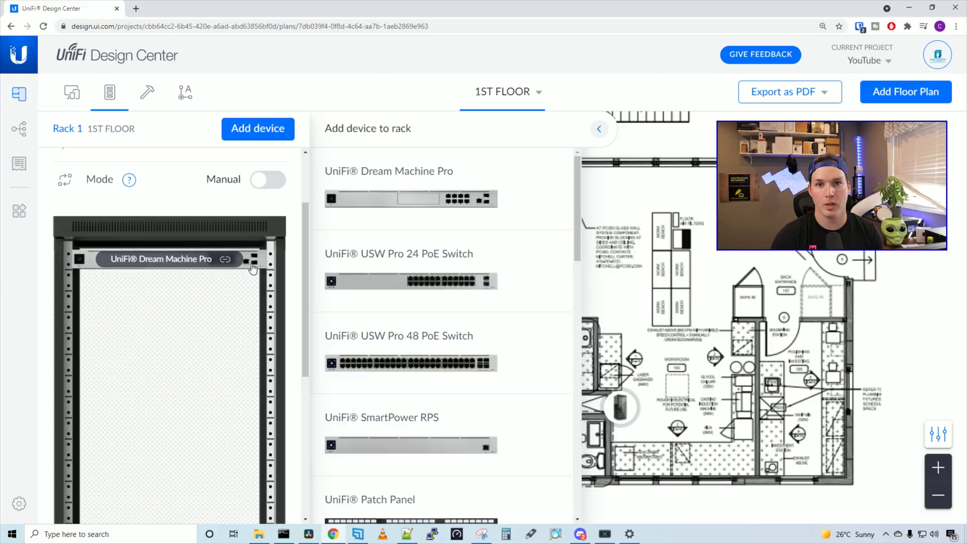
pyautogui.moveTo(253, 268); pyautogui.dragTo(237, 409)
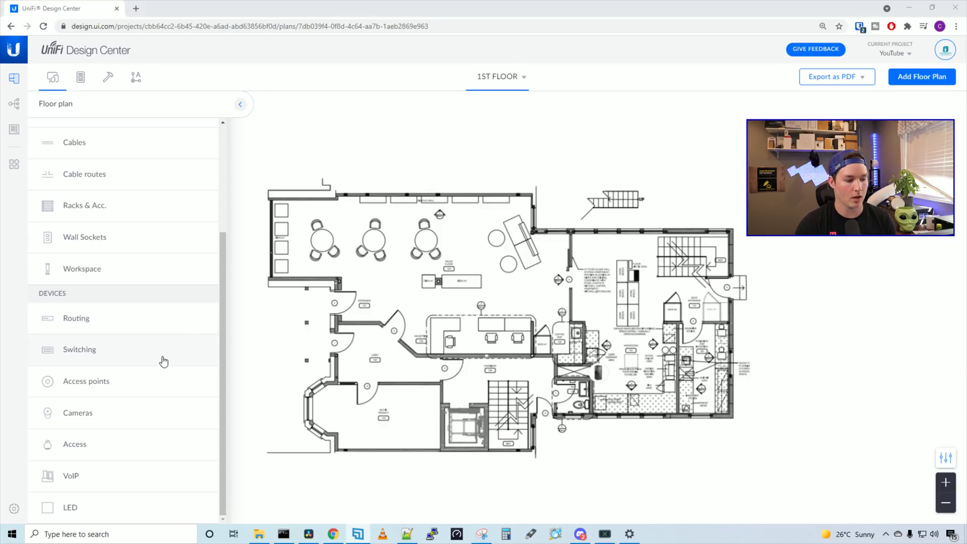
# Step: Place two UniFi 6 Long-Range access points, one in the back workroom and one by the seating tables
pyautogui.click(119, 389)
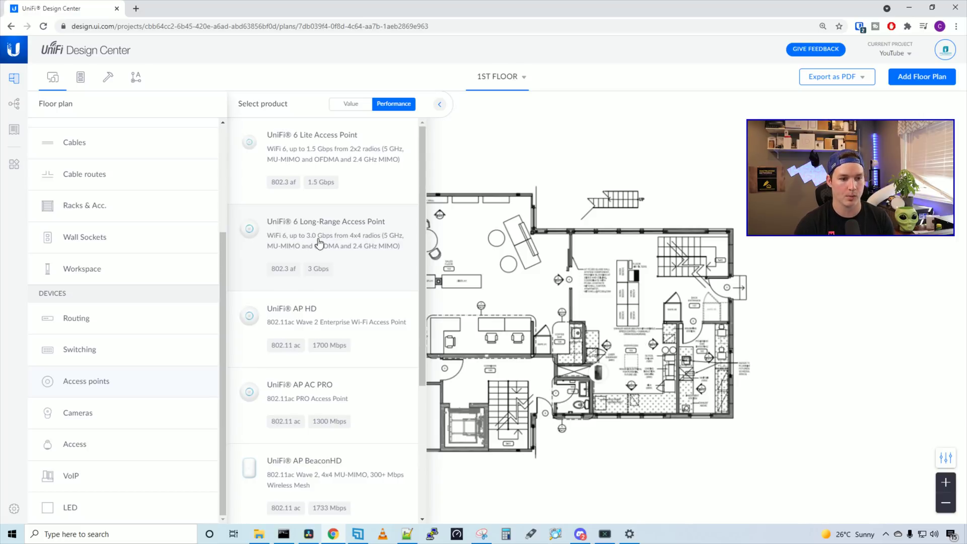
pyautogui.click(322, 239)
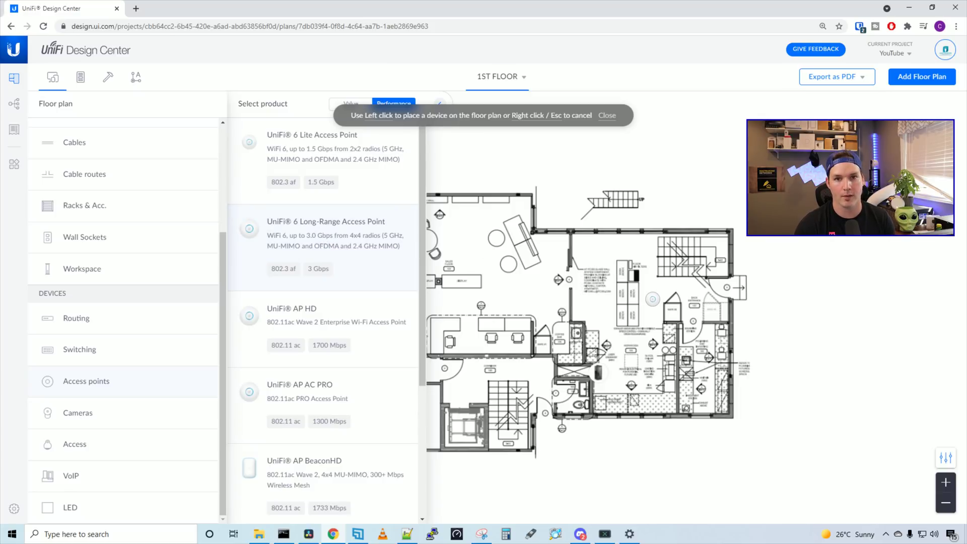
pyautogui.click(652, 299)
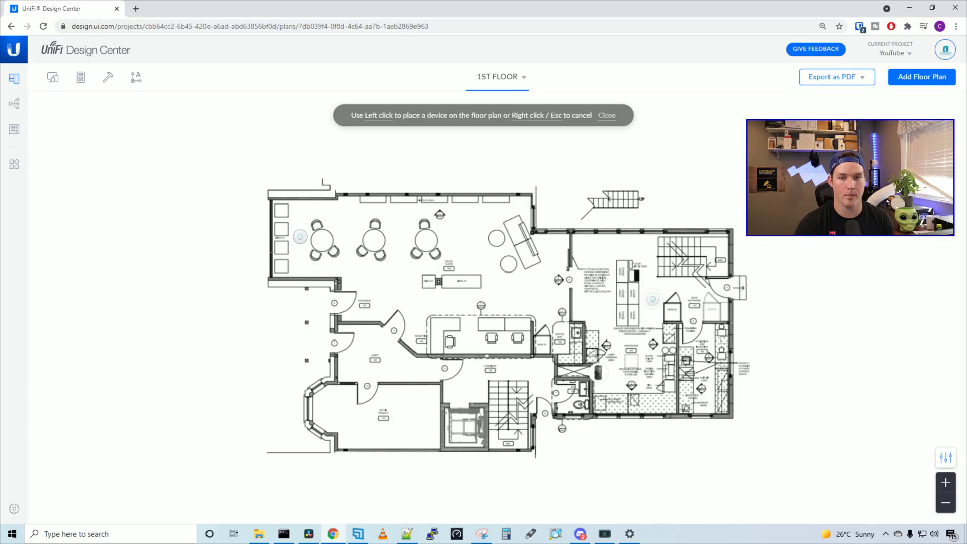
pyautogui.click(300, 237)
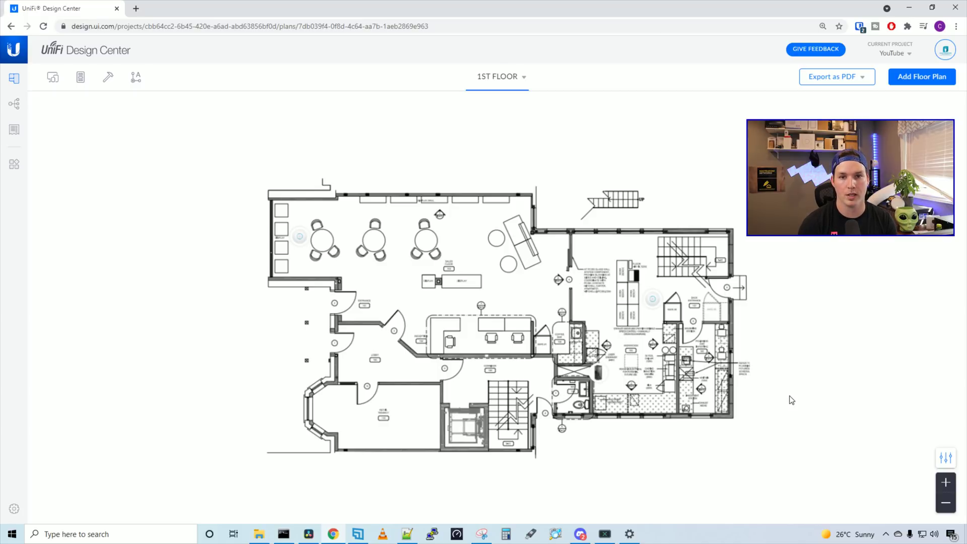
# Step: Show the 5GHz coverage heatmap and nudge the back-room access point slightly
pyautogui.click(947, 460)
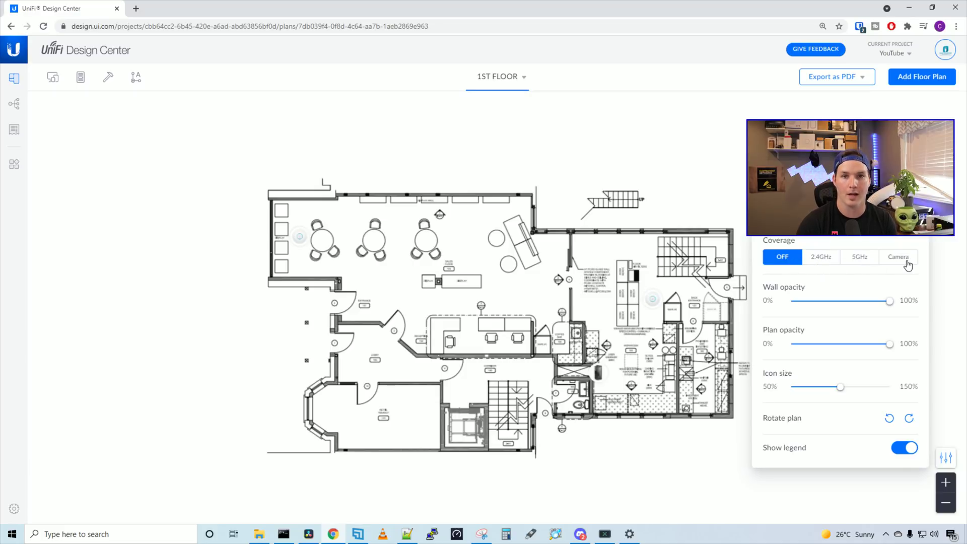
pyautogui.click(828, 260)
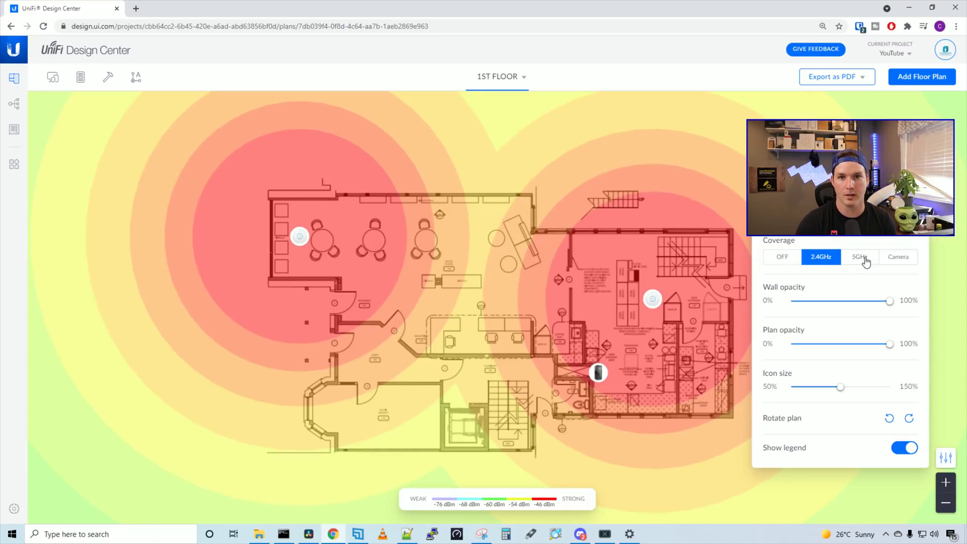
pyautogui.click(866, 263)
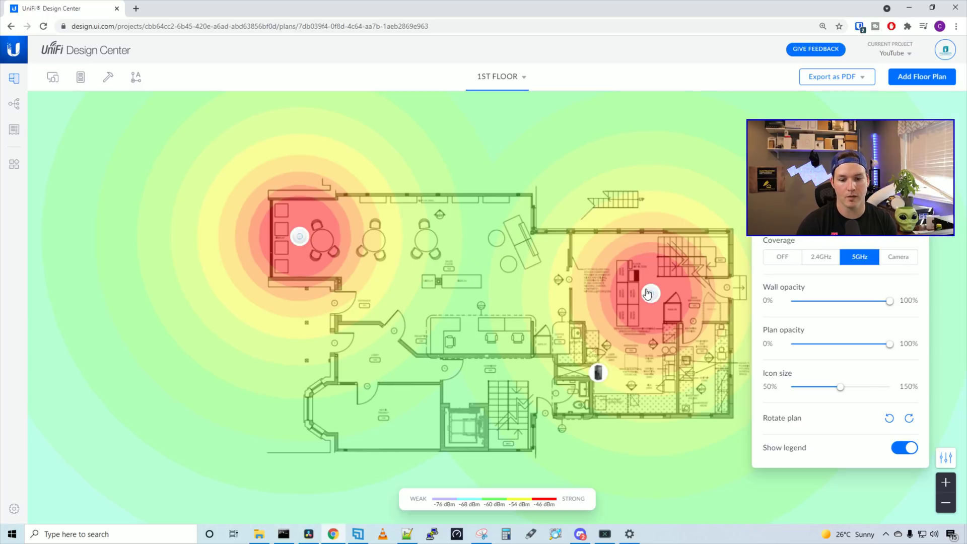
pyautogui.moveTo(647, 292)
pyautogui.mouseDown()
pyautogui.moveTo(595, 299)
pyautogui.moveTo(660, 296)
pyautogui.mouseUp()
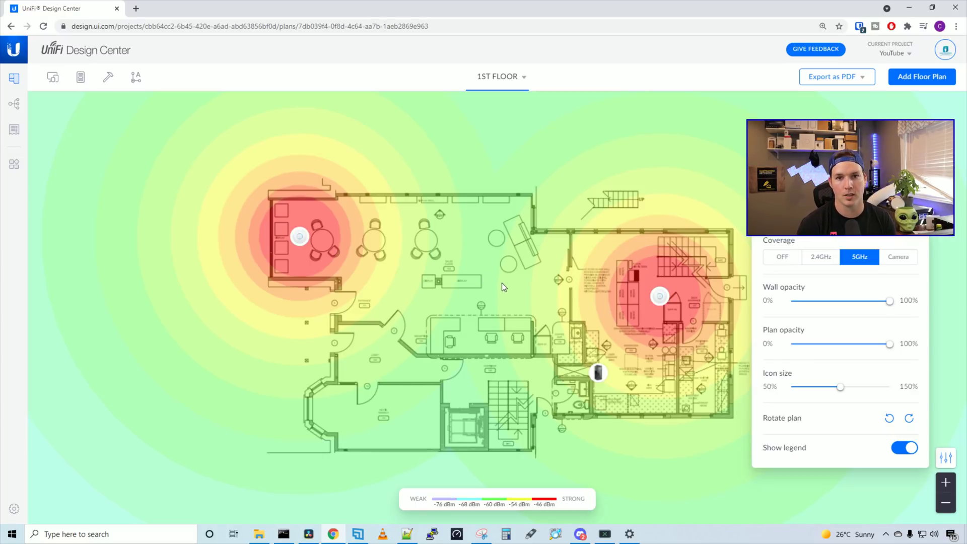
# Step: Auto-cable both access points to the rack, giving 22.97 ft and 72.18 ft runs
pyautogui.scroll(2, 344, 274)
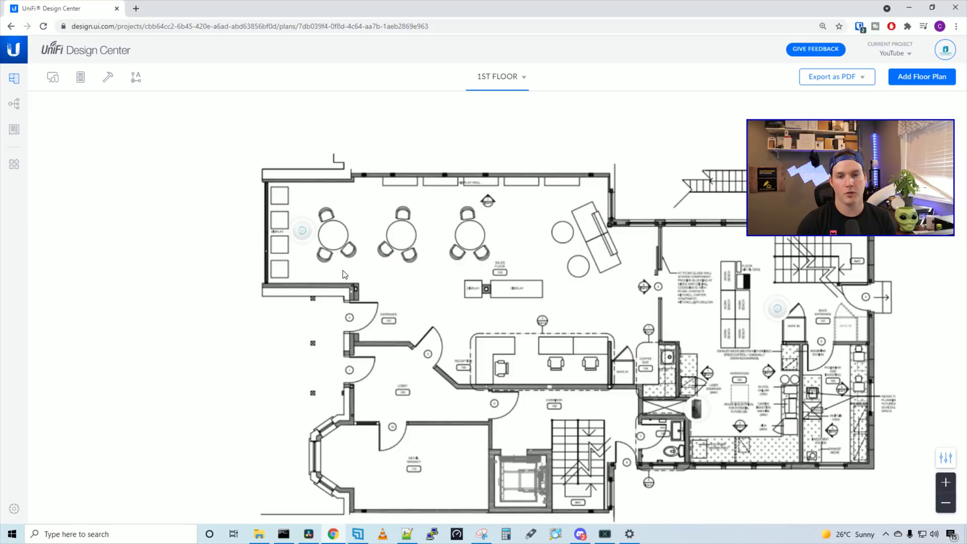
pyautogui.click(308, 234)
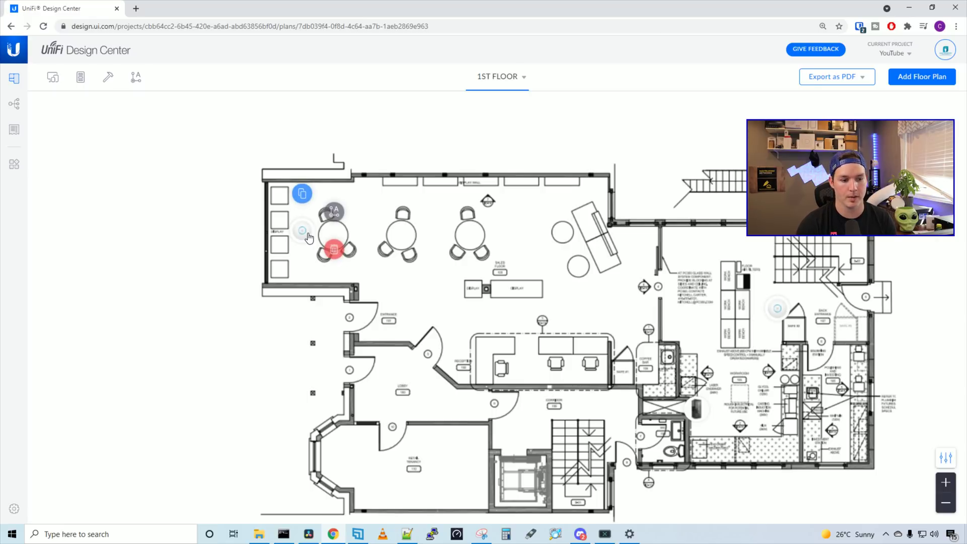
pyautogui.click(334, 211)
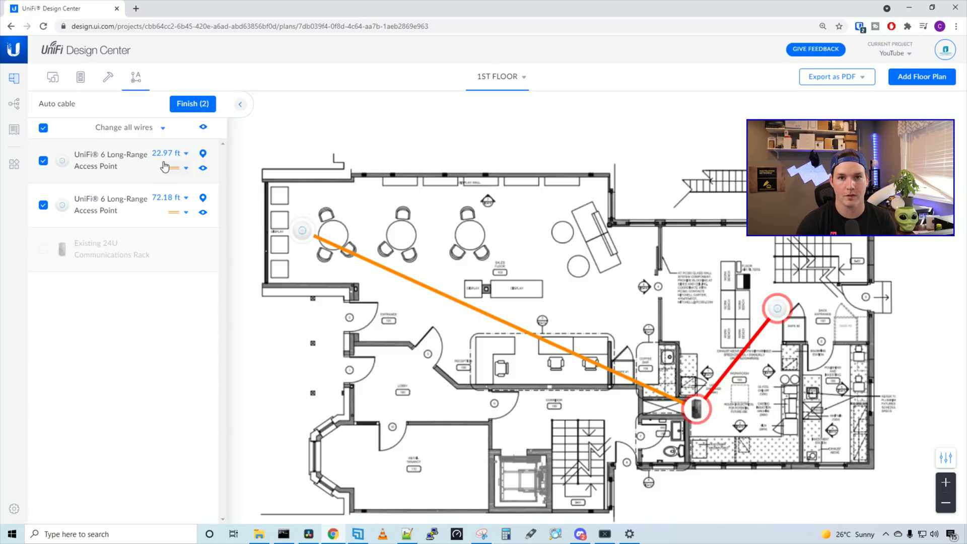
# Step: Place G3-PRO cameras at the entrance, lobby wall, top-left corner and back room's top wall
pyautogui.press('Escape')
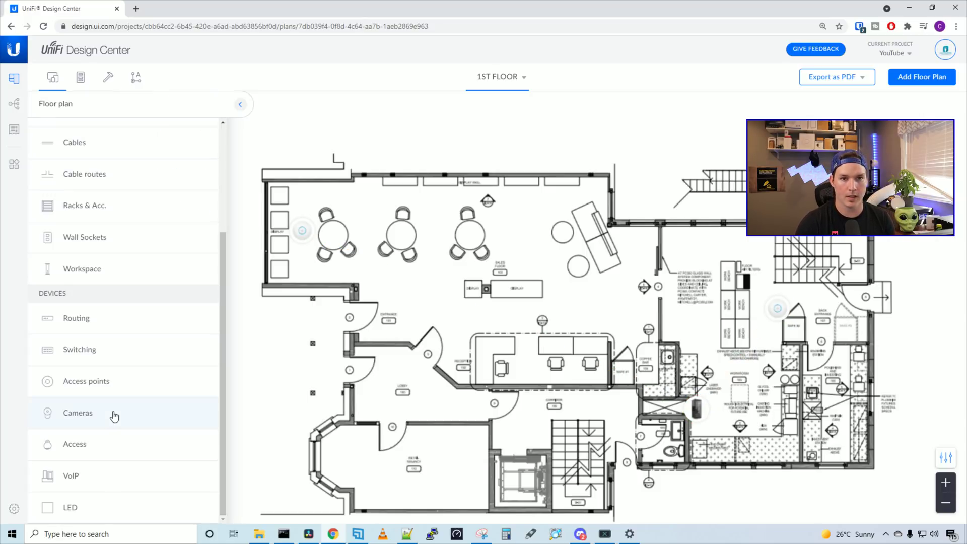
pyautogui.click(115, 416)
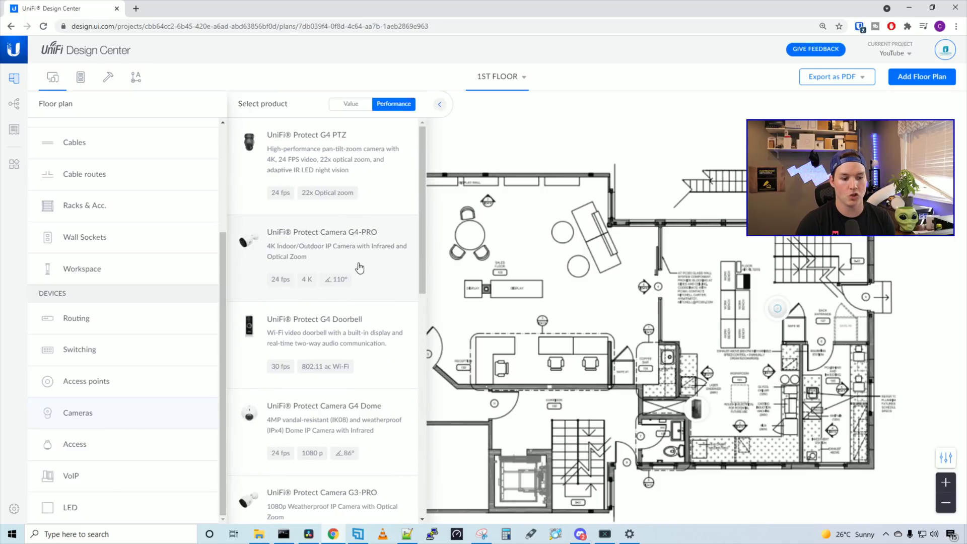
pyautogui.scroll(-4, 359, 282)
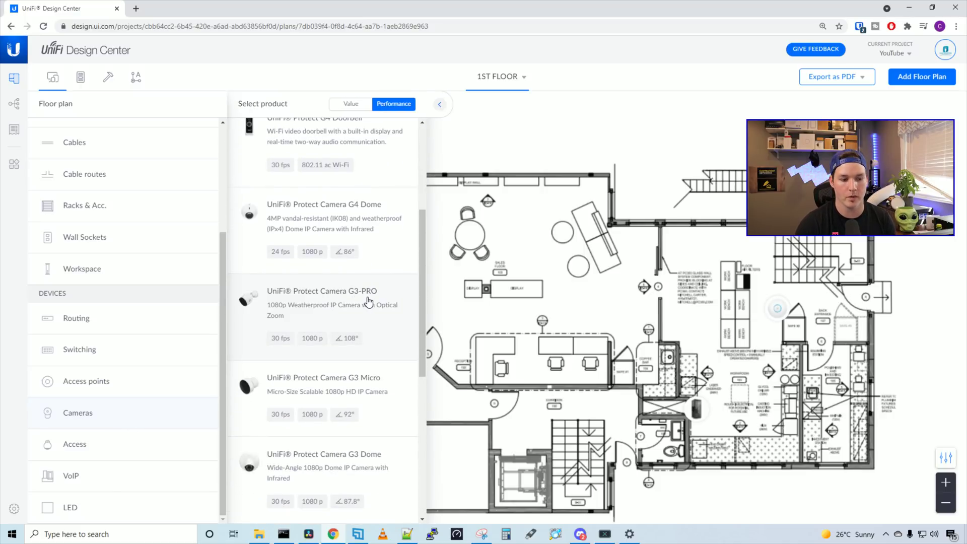
pyautogui.moveTo(368, 302); pyautogui.dragTo(339, 299)
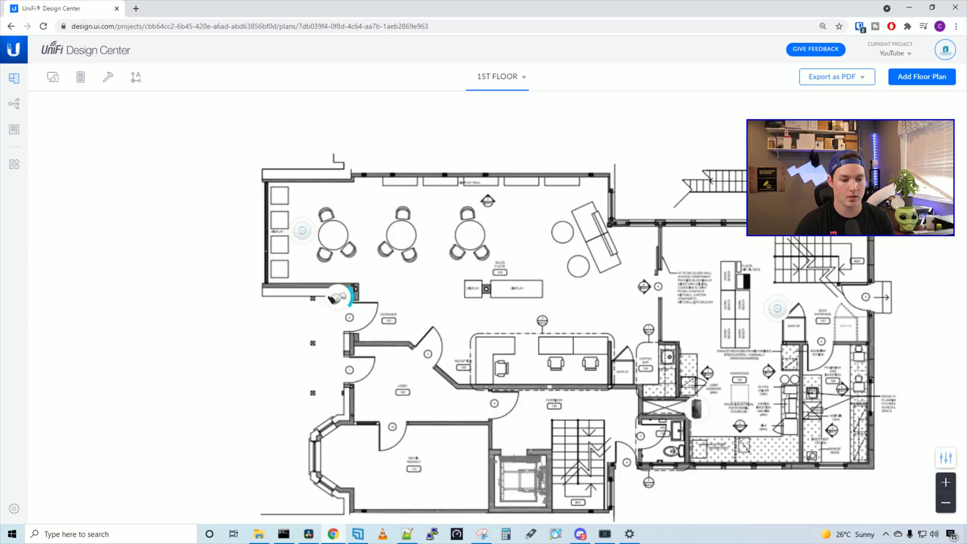
pyautogui.click(338, 407)
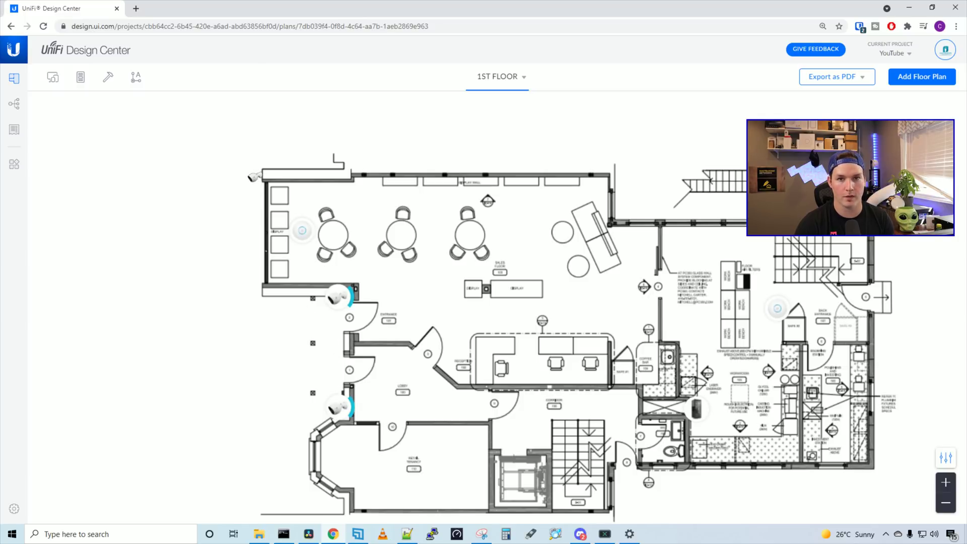
pyautogui.click(256, 176)
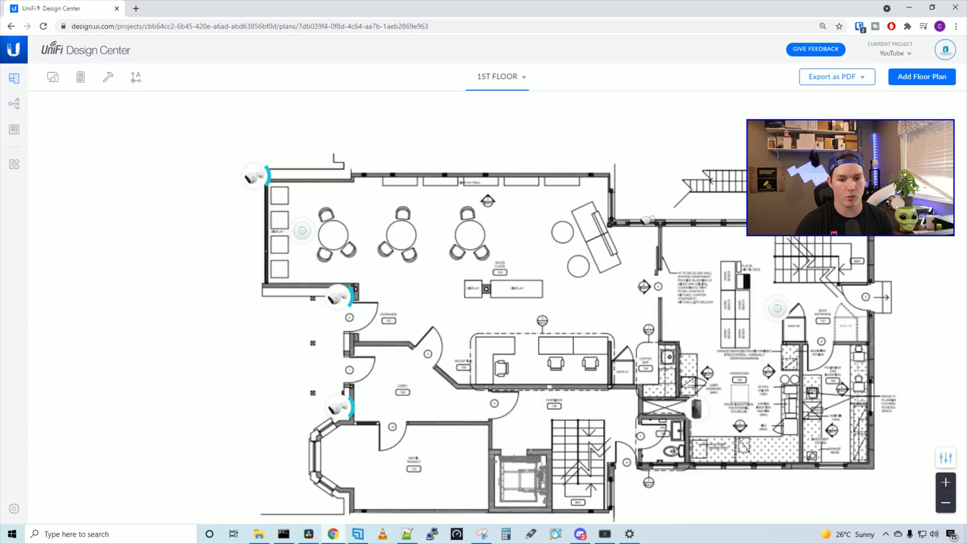
pyautogui.click(646, 221)
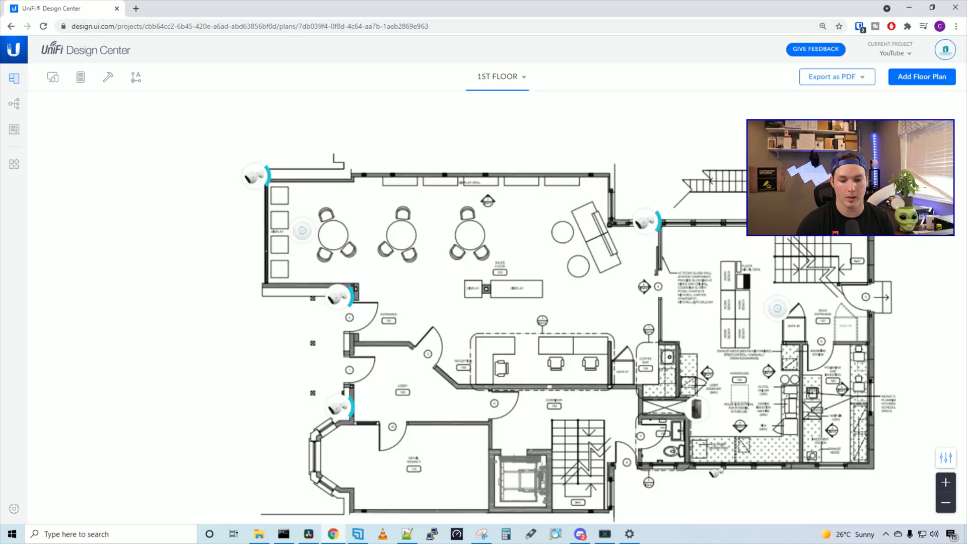
# Step: Add a fifth camera on the back area's bottom wall and aim the top-left camera down into the room
pyautogui.click(715, 472)
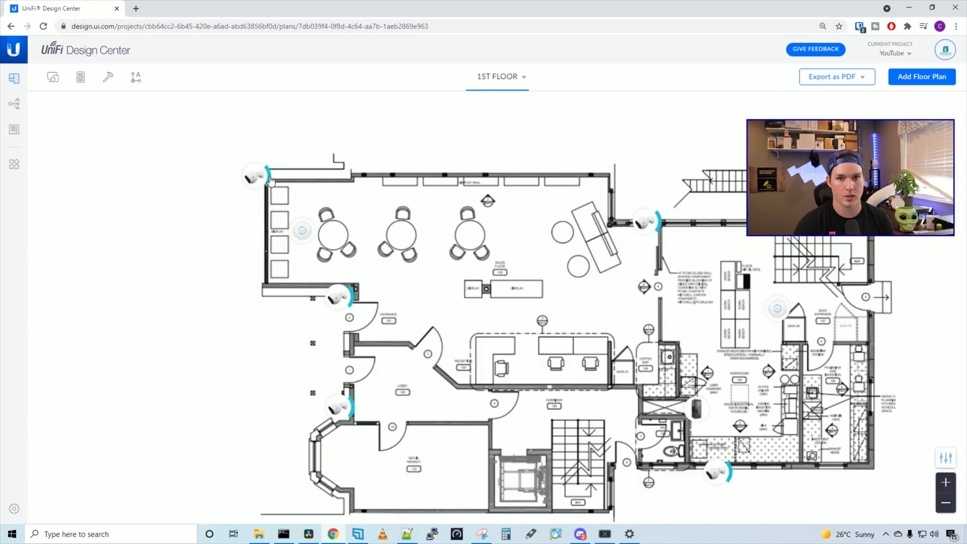
pyautogui.moveTo(270, 182); pyautogui.dragTo(257, 197)
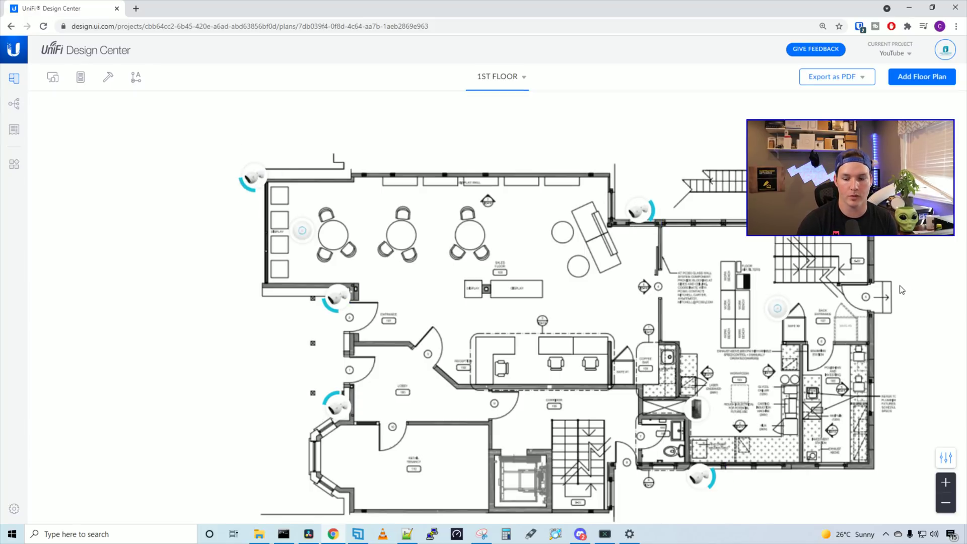
pyautogui.click(947, 460)
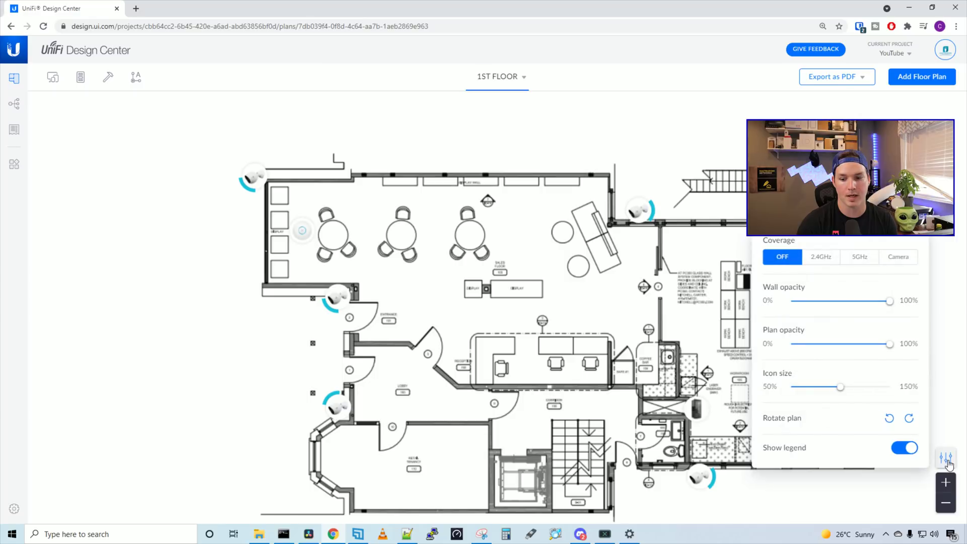
pyautogui.click(905, 258)
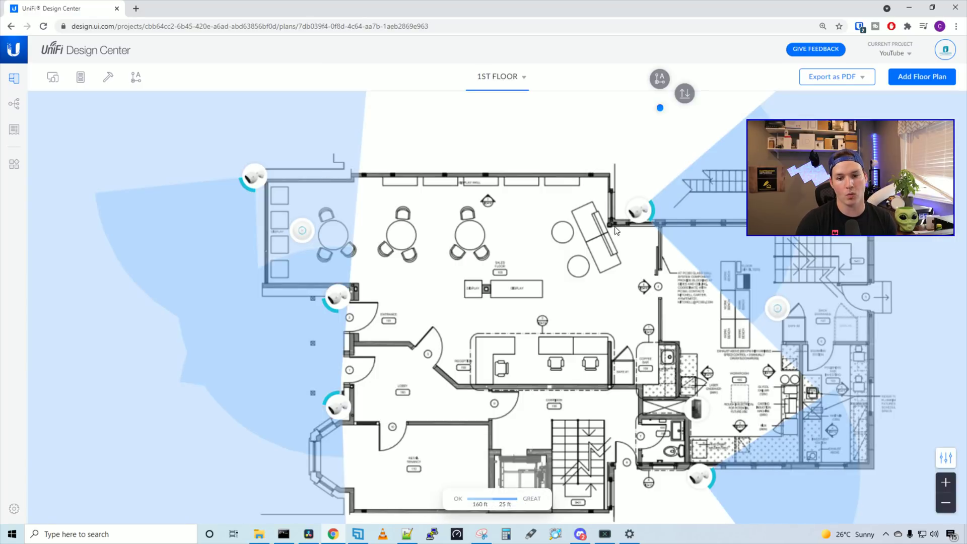
pyautogui.scroll(-1, 604, 282)
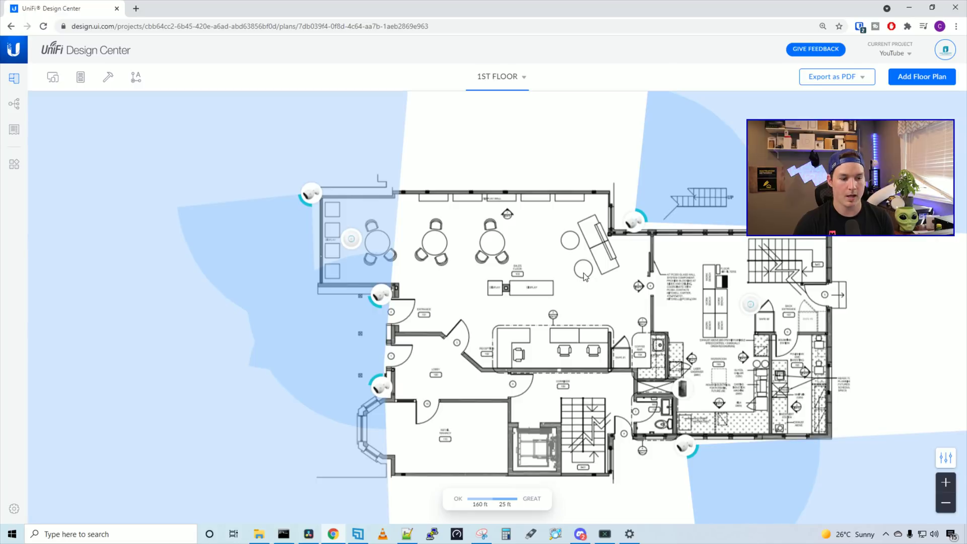
# Step: Place a G4 Dome camera on the plan and rotate a camera to cover the lower centre
pyautogui.click(52, 78)
pyautogui.scroll(-2, 147, 332)
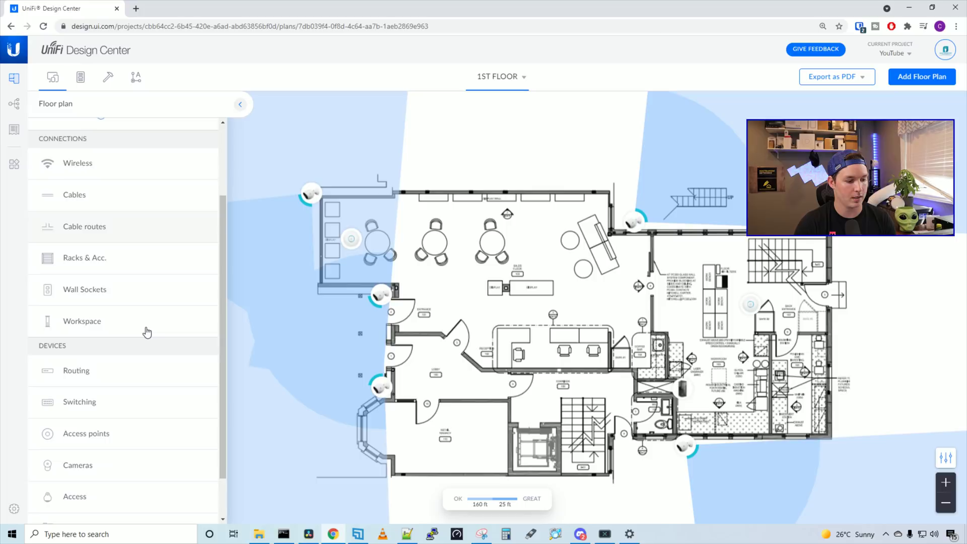
pyautogui.click(107, 466)
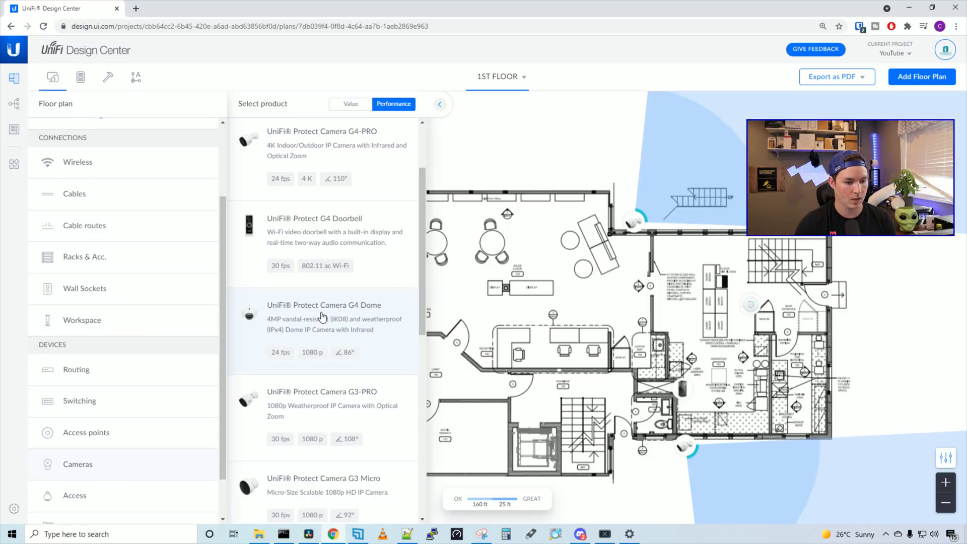
pyautogui.click(322, 317)
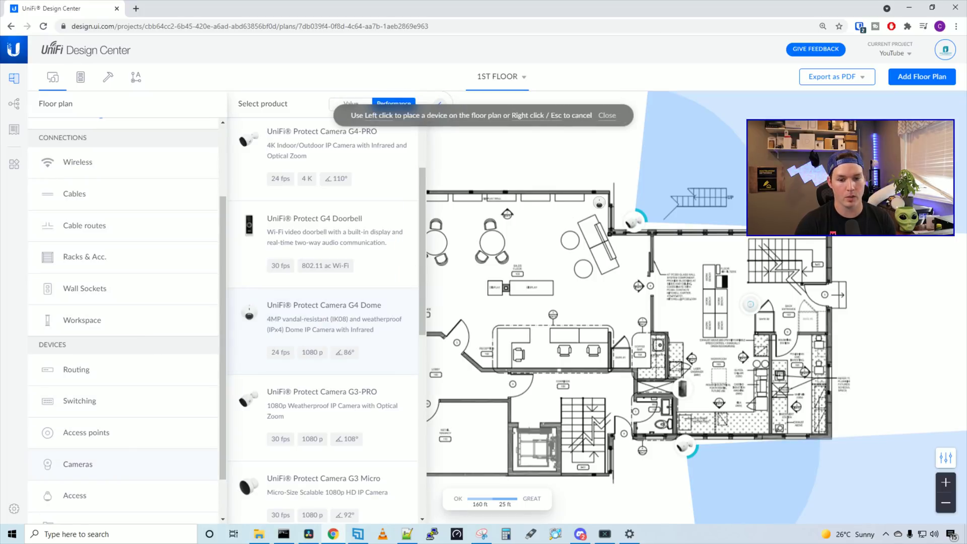
pyautogui.click(599, 203)
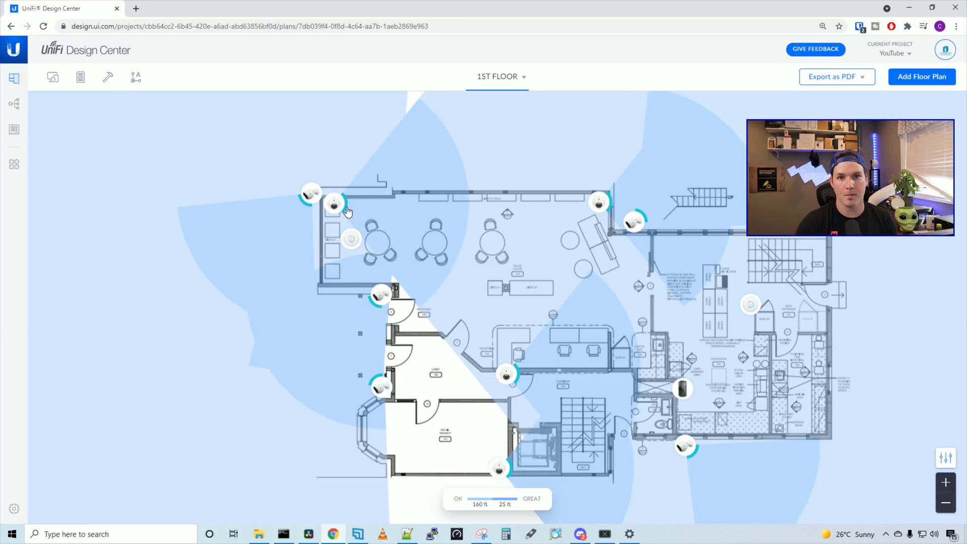
pyautogui.moveTo(346, 212); pyautogui.dragTo(344, 214)
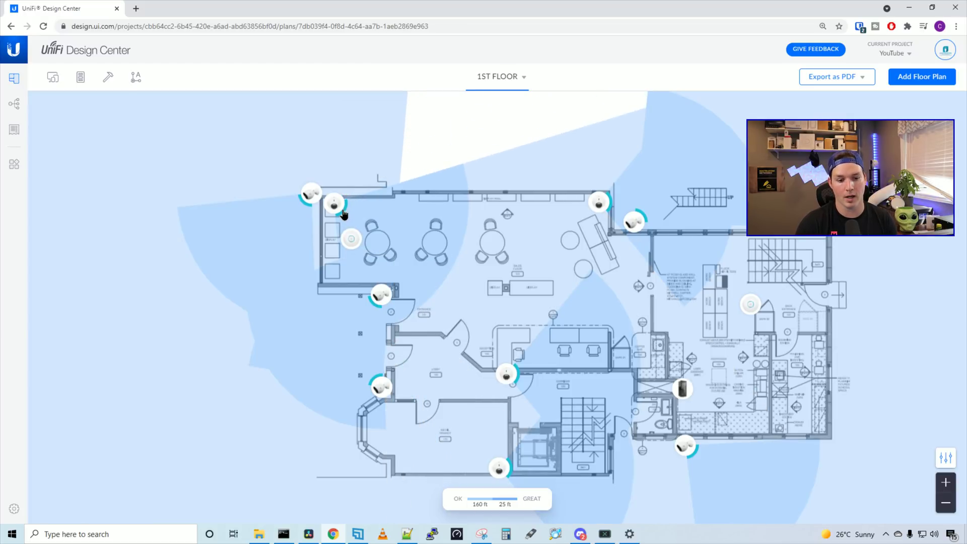
pyautogui.click(108, 76)
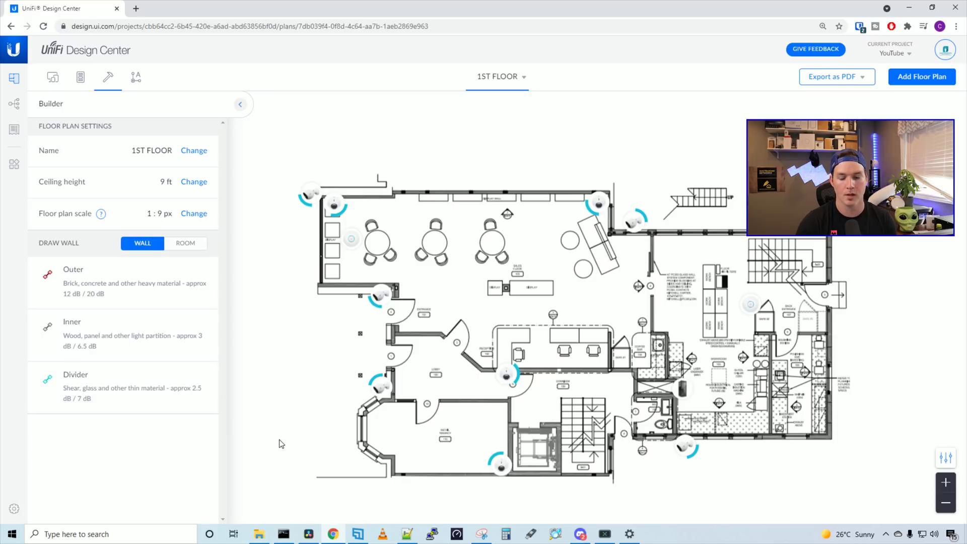
pyautogui.click(943, 457)
pyautogui.click(830, 261)
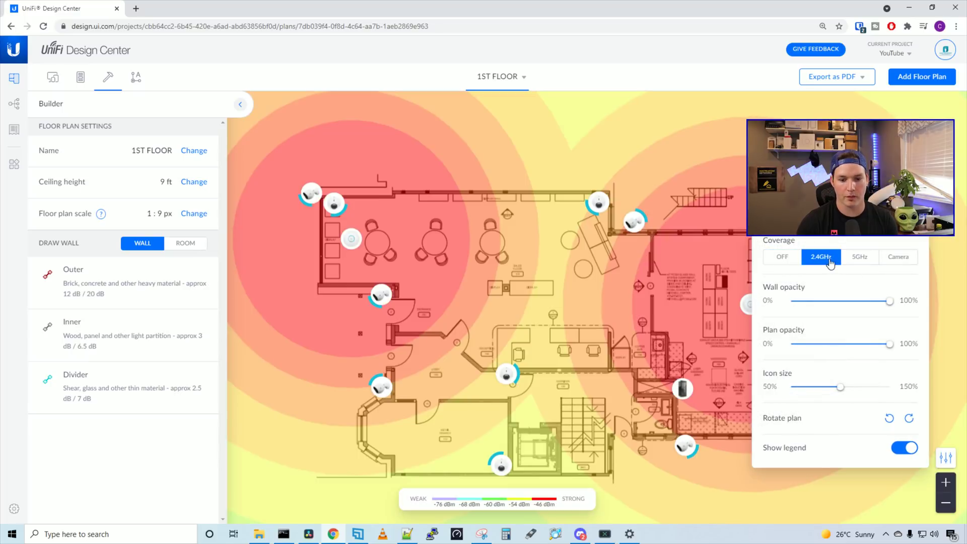
pyautogui.click(859, 258)
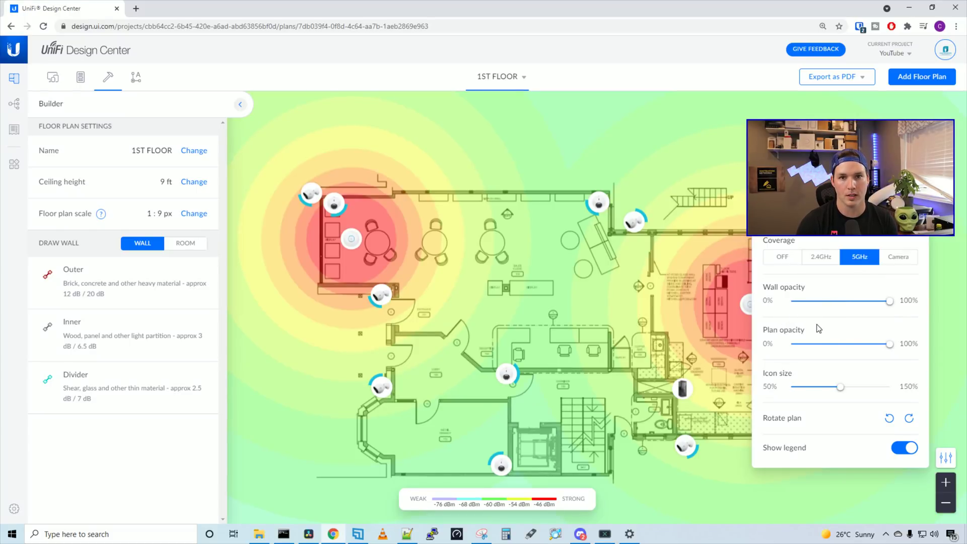
pyautogui.click(779, 258)
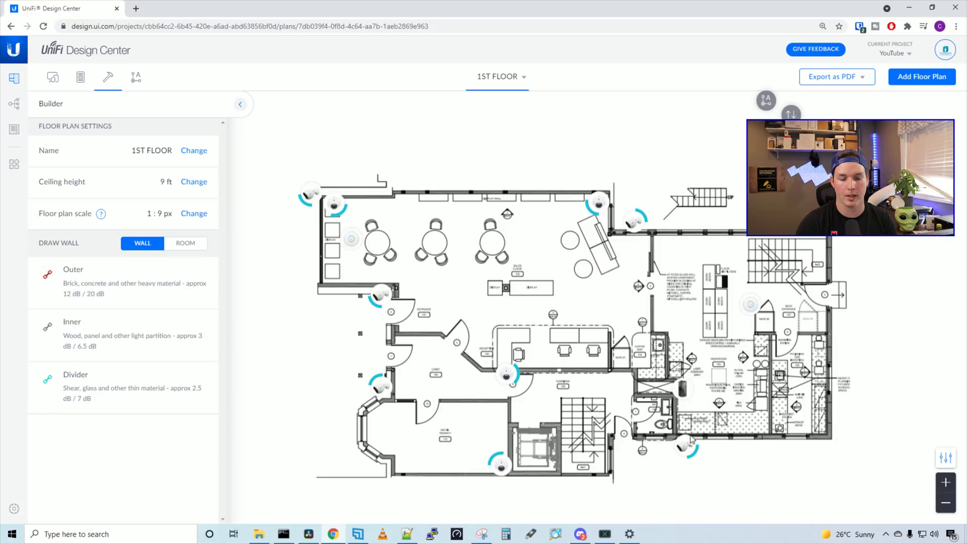
# Step: Trace outer brick walls around the entire first-floor perimeter, including the curved bay, closing the loop
pyautogui.click(160, 293)
pyautogui.click(323, 195)
pyautogui.click(394, 196)
pyautogui.click(393, 190)
pyautogui.click(609, 190)
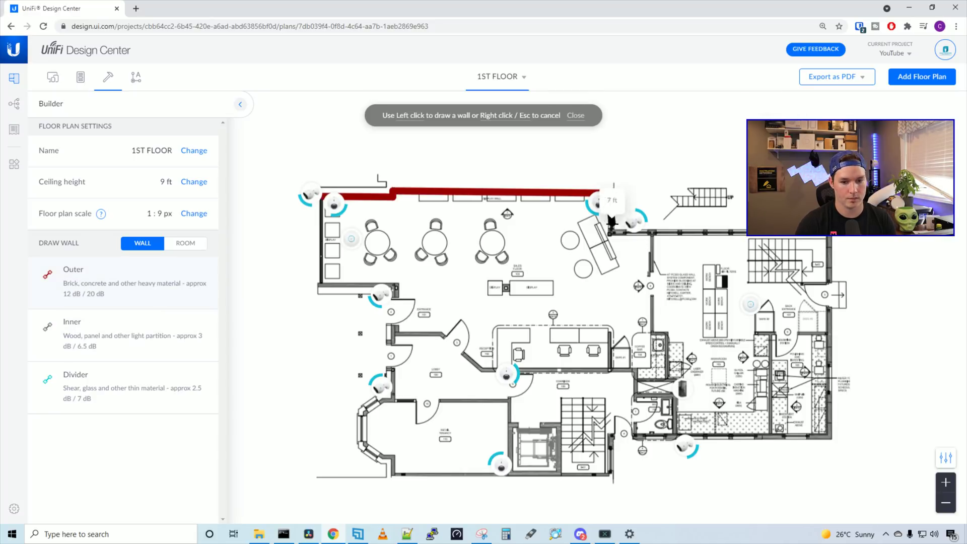
pyautogui.click(610, 232)
pyautogui.click(829, 233)
pyautogui.click(829, 282)
pyautogui.click(830, 440)
pyautogui.click(609, 436)
pyautogui.click(611, 476)
pyautogui.click(392, 474)
pyautogui.click(362, 432)
pyautogui.click(386, 402)
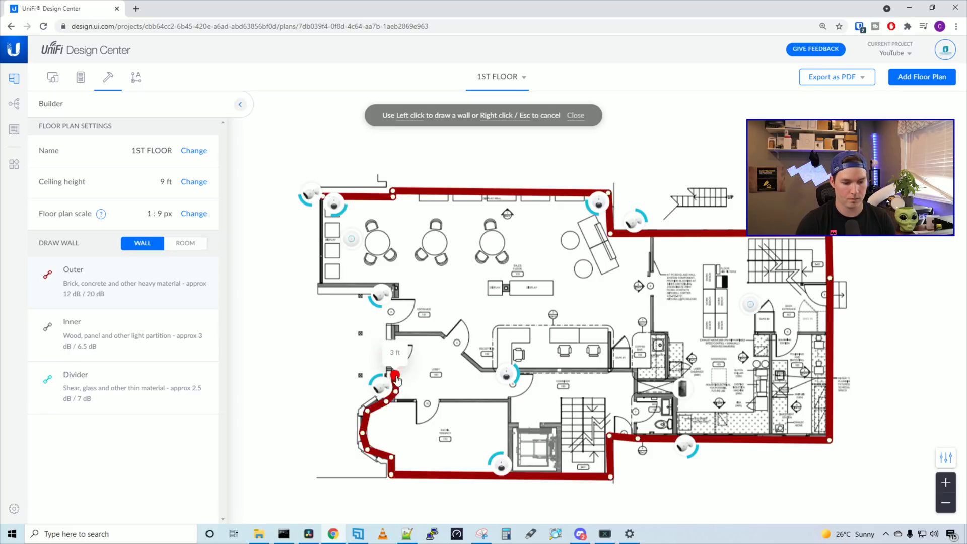
pyautogui.click(396, 284)
pyautogui.click(321, 288)
pyautogui.click(323, 197)
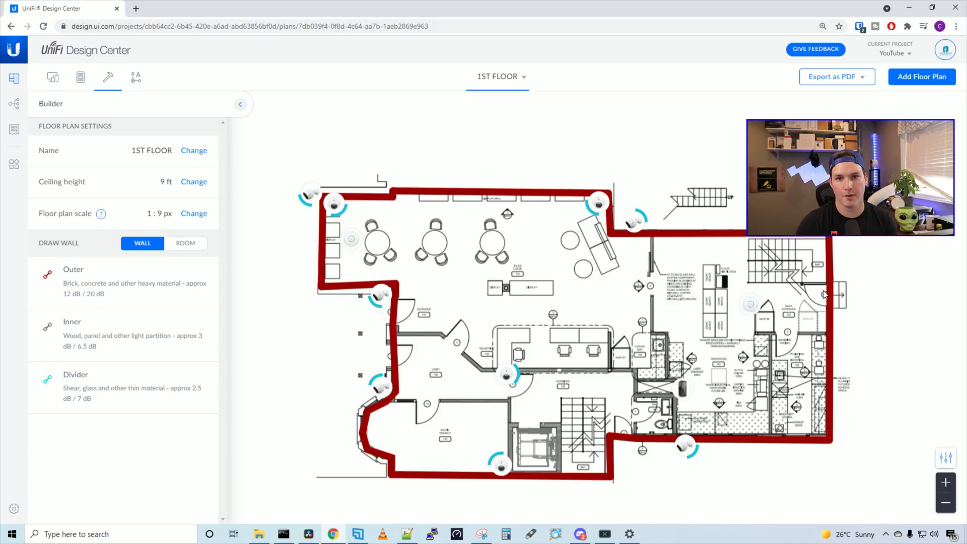
# Step: Check 2.4GHz and 5GHz coverage with the walls in place, then turn the heatmap off
pyautogui.click(945, 459)
pyautogui.click(825, 258)
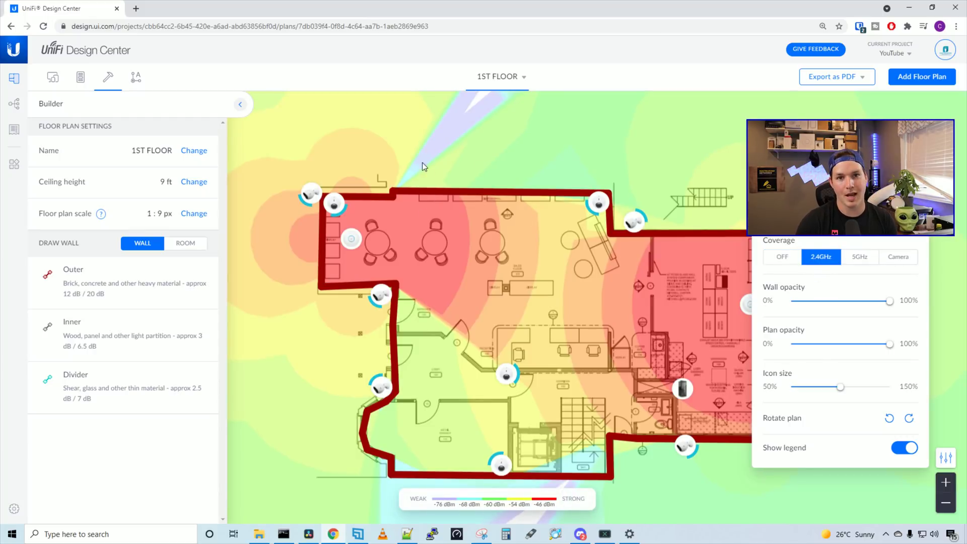
pyautogui.click(851, 261)
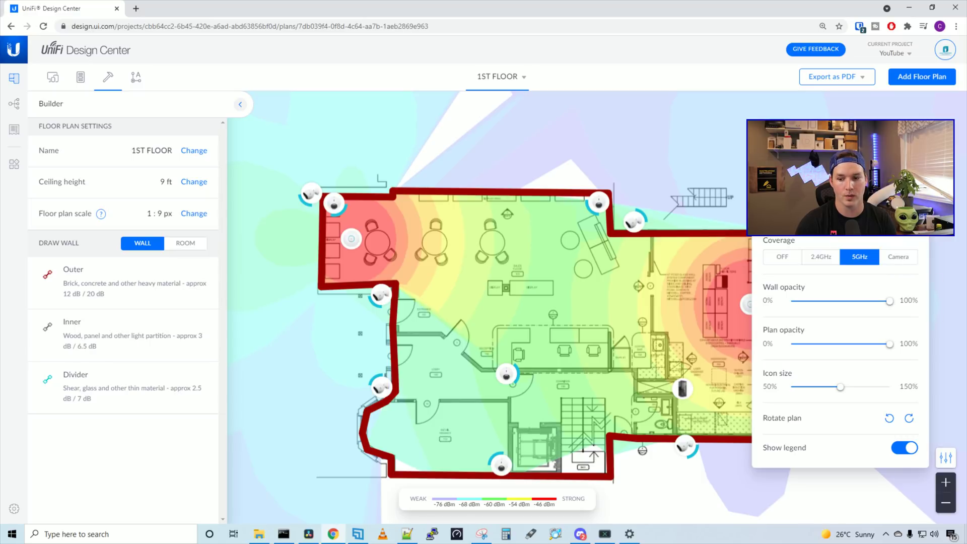
pyautogui.click(787, 257)
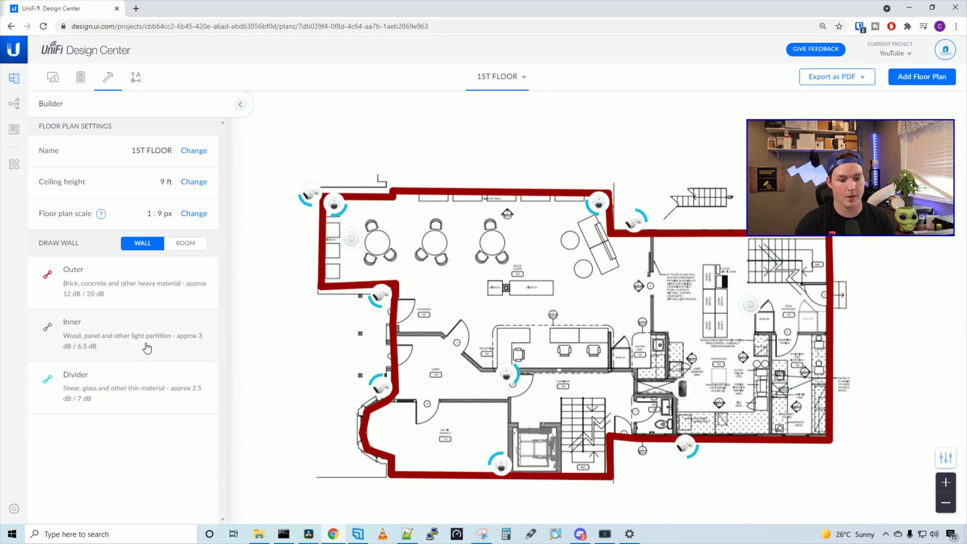
# Step: Draw inner partition walls through the left, centre and lower rooms
pyautogui.click(147, 348)
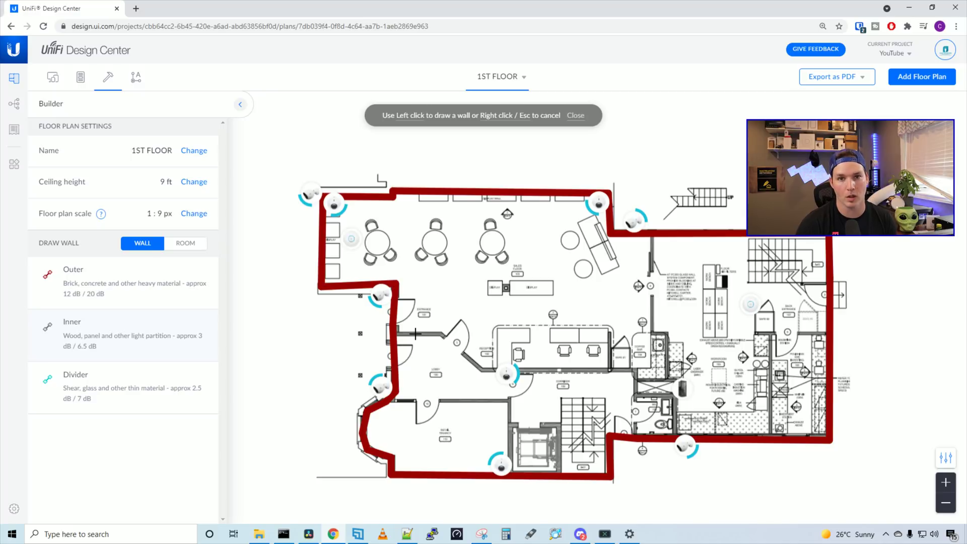
pyautogui.click(398, 333)
pyautogui.click(443, 334)
pyautogui.click(463, 352)
pyautogui.click(488, 372)
pyautogui.click(608, 370)
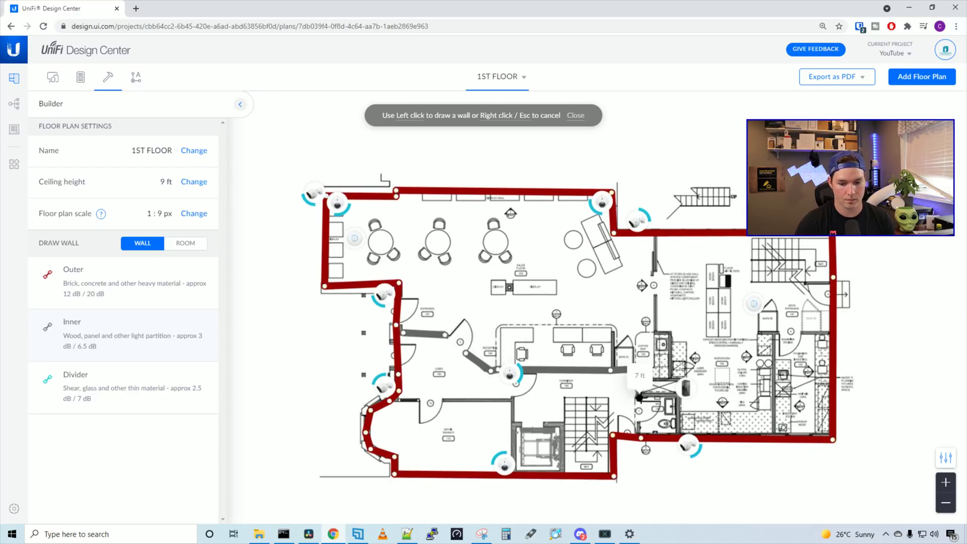
pyautogui.click(639, 397)
pyautogui.click(674, 397)
pyautogui.click(677, 432)
pyautogui.click(396, 399)
pyautogui.click(514, 399)
# Step: Draw inner partition walls on the right side, plus a short wall meeting the right outer wall
pyautogui.click(514, 471)
pyautogui.click(653, 232)
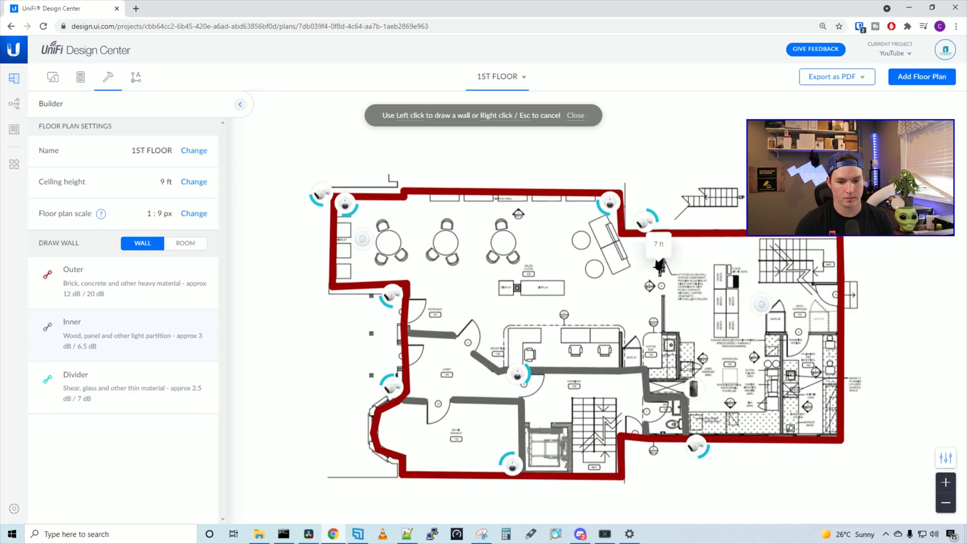
pyautogui.click(664, 333)
pyautogui.click(679, 378)
pyautogui.click(650, 379)
pyautogui.click(769, 333)
pyautogui.click(780, 433)
pyautogui.click(807, 333)
pyautogui.click(835, 334)
pyautogui.click(814, 284)
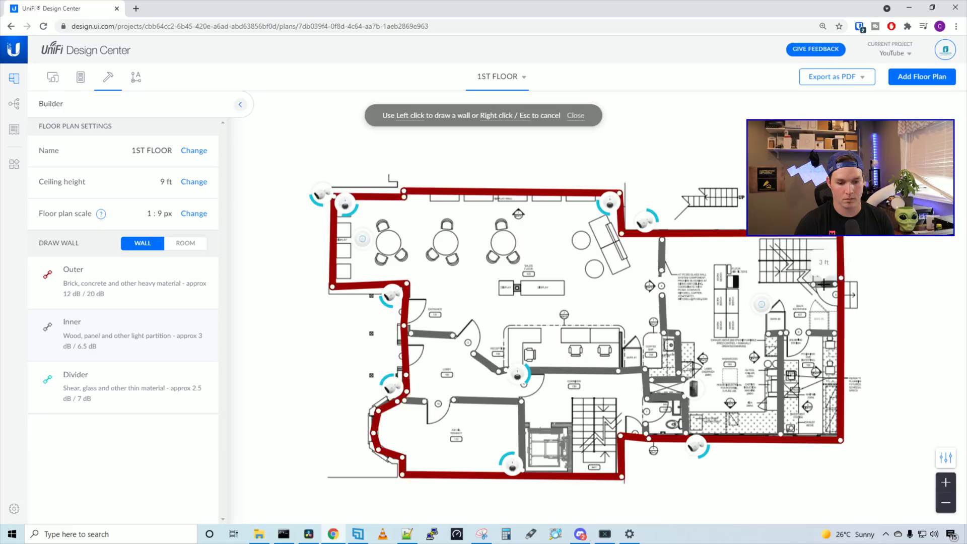
pyautogui.click(837, 285)
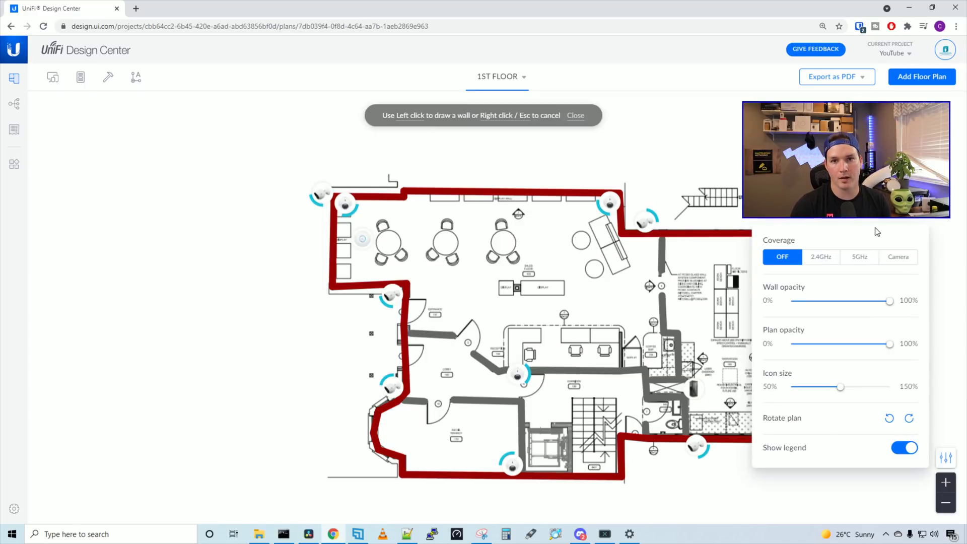
# Step: Switch the coverage overlay to Camera to inspect camera coverage areas
pyautogui.click(895, 258)
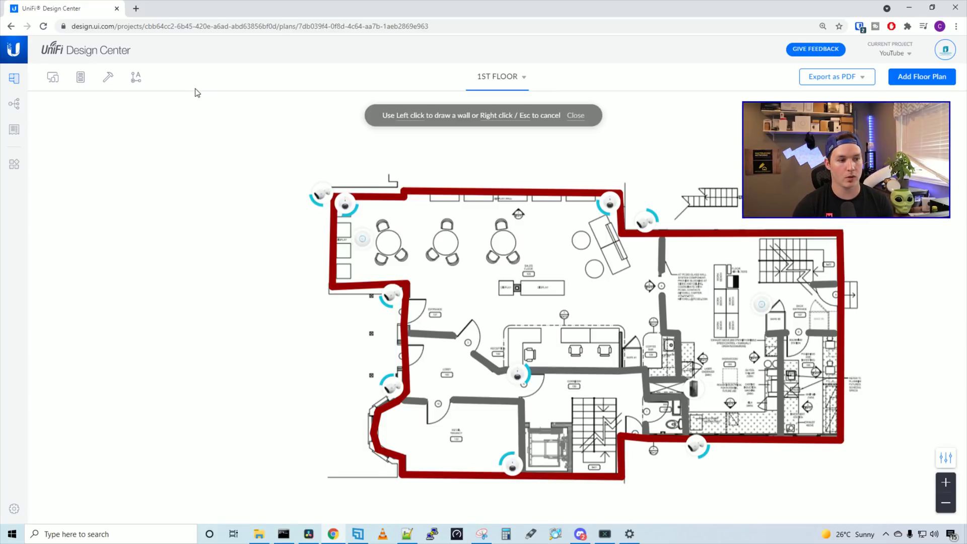
# Step: Preview the automatic cable runs to the rack, then open Rack 1's sidebar
pyautogui.click(137, 79)
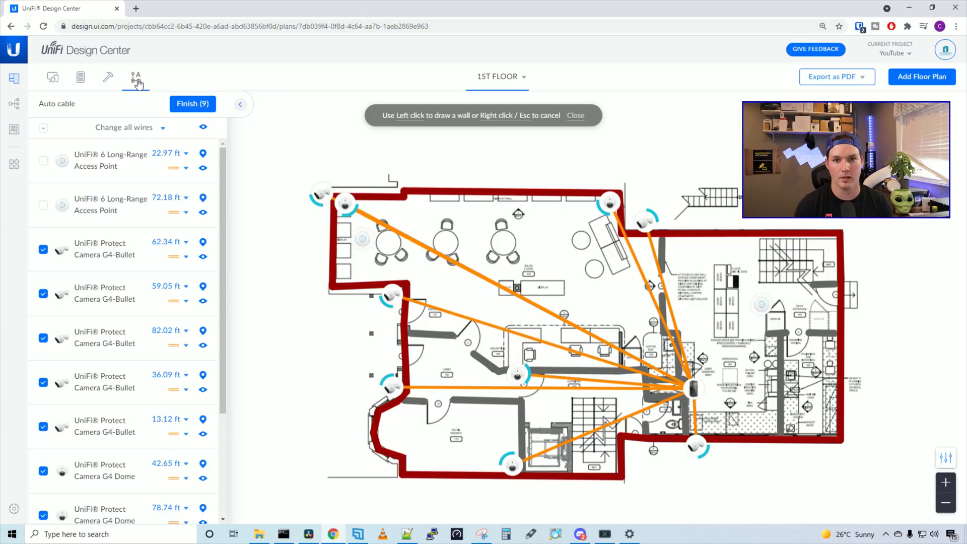
pyautogui.click(137, 79)
pyautogui.click(695, 391)
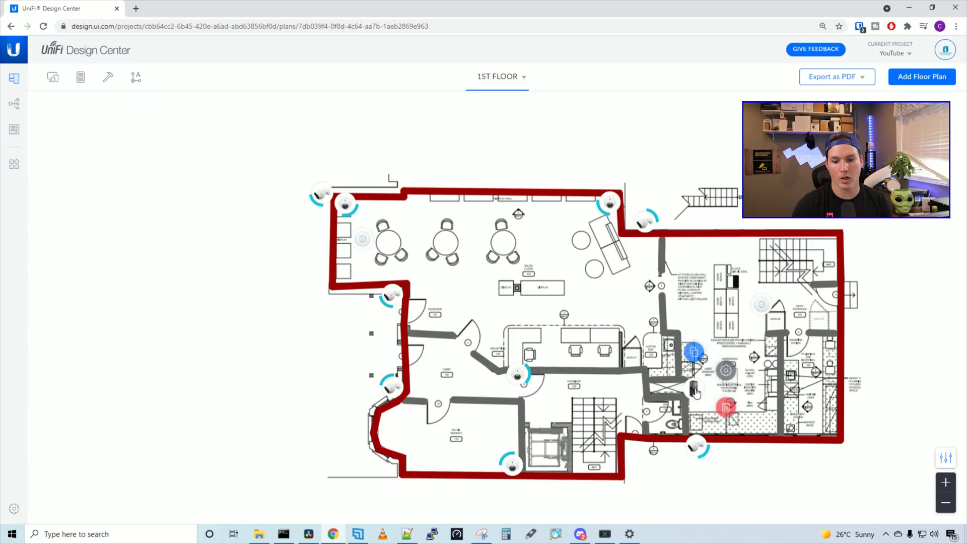
pyautogui.click(724, 373)
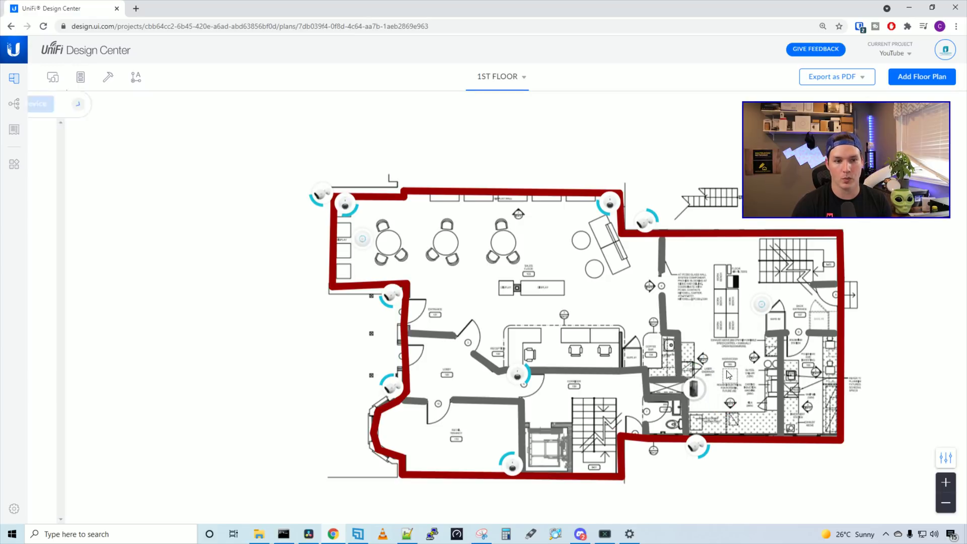
# Step: Add a Dream Machine Pro, two USW Pro 48 PoE switches and a SmartPower RPS to Rack 1
pyautogui.moveTo(268, 134)
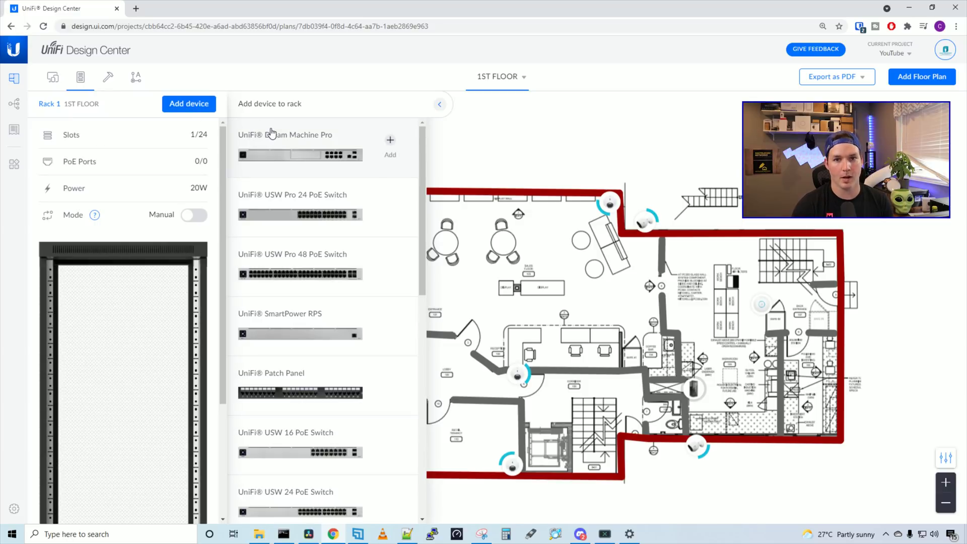
pyautogui.click(392, 143)
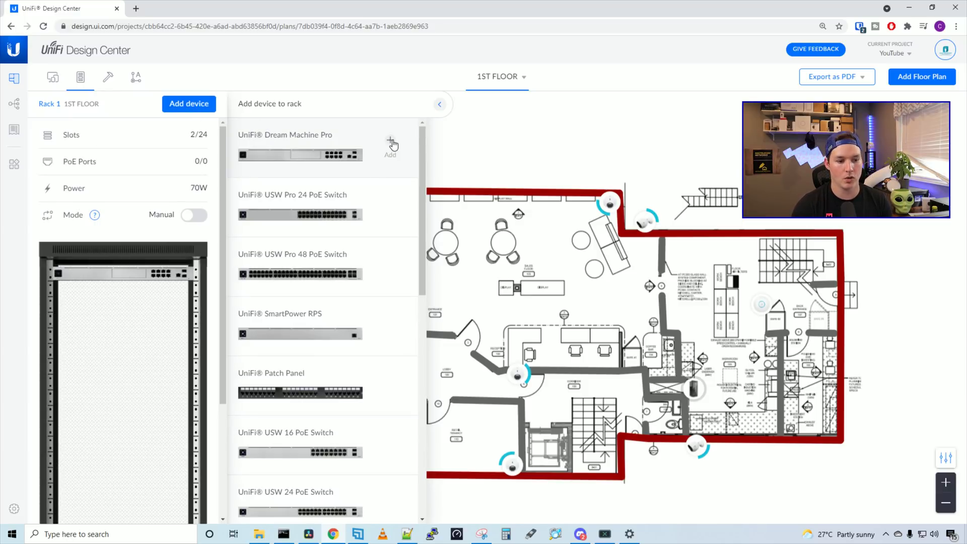
pyautogui.moveTo(393, 265)
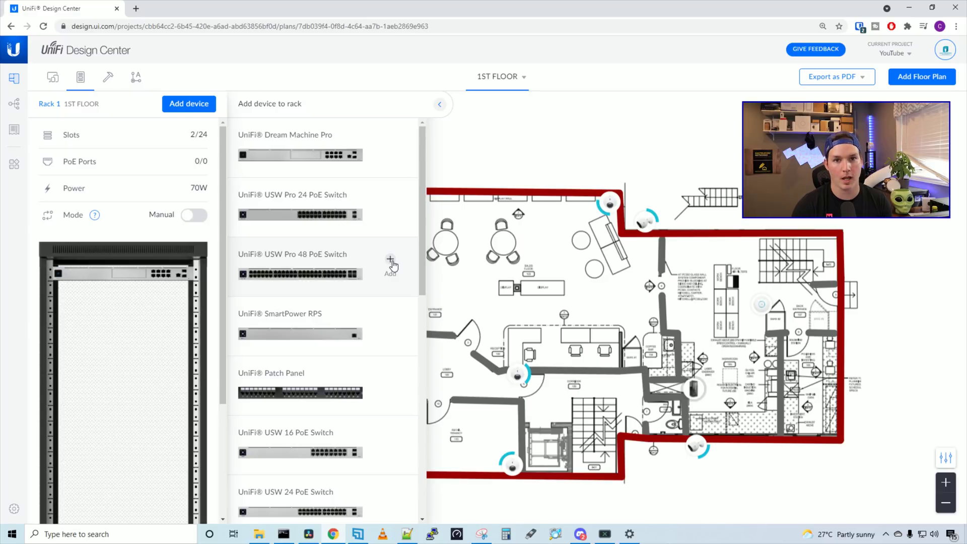
pyautogui.click(391, 263)
pyautogui.click(389, 263)
pyautogui.scroll(-2, 373, 247)
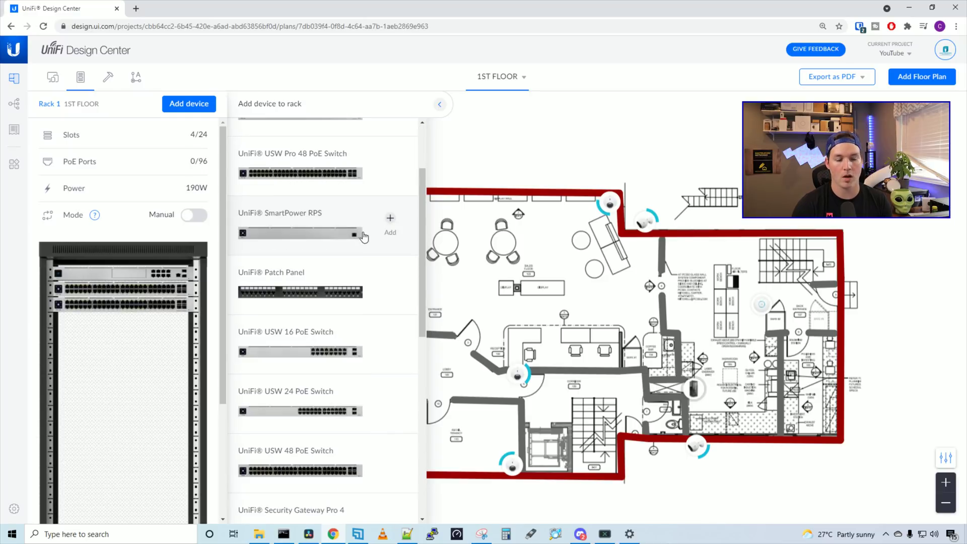
pyautogui.click(390, 222)
# Step: Add two Protect NVRs and a Switch Aggregation, moving the Aggregation lower in the rack
pyautogui.scroll(-7, 309, 227)
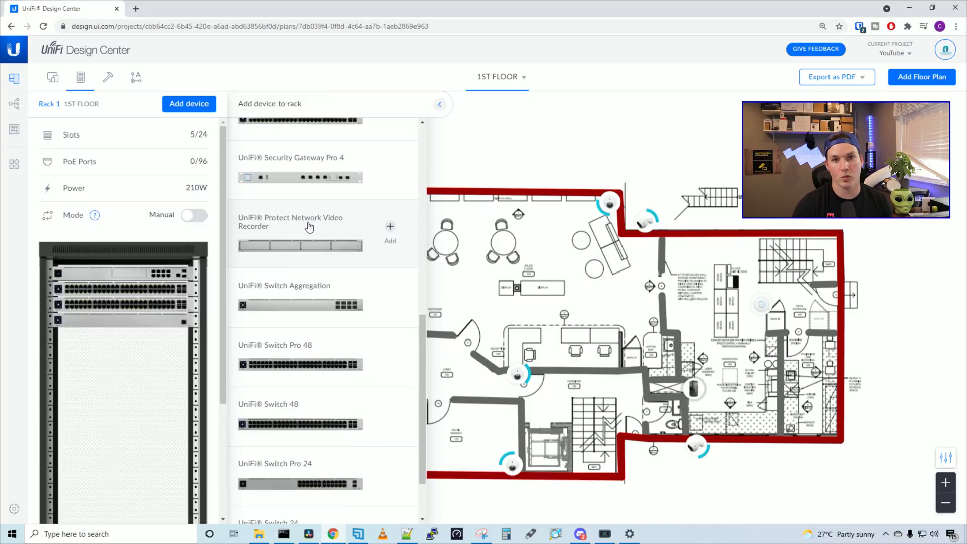
pyautogui.doubleClick(389, 238)
pyautogui.scroll(-2, 398, 235)
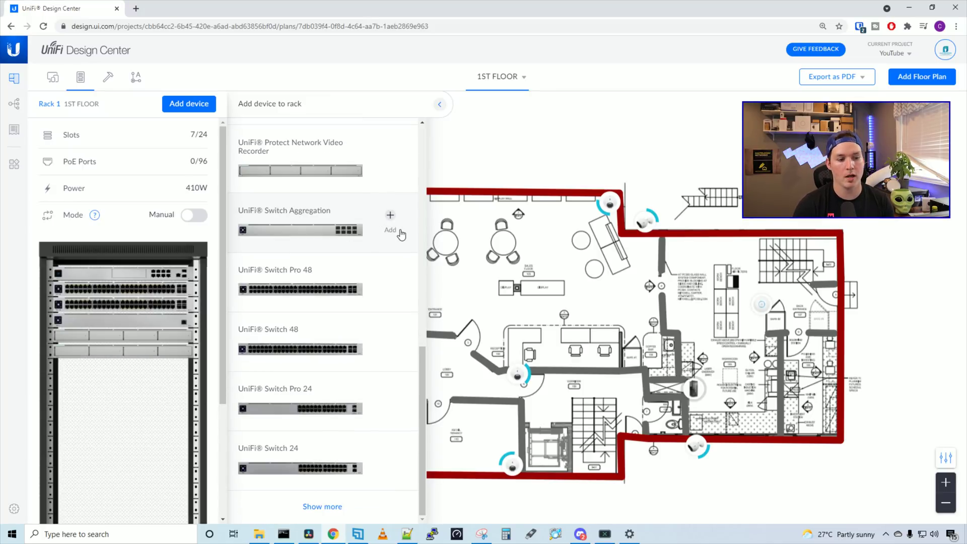
pyautogui.click(390, 216)
pyautogui.scroll(-2, 174, 314)
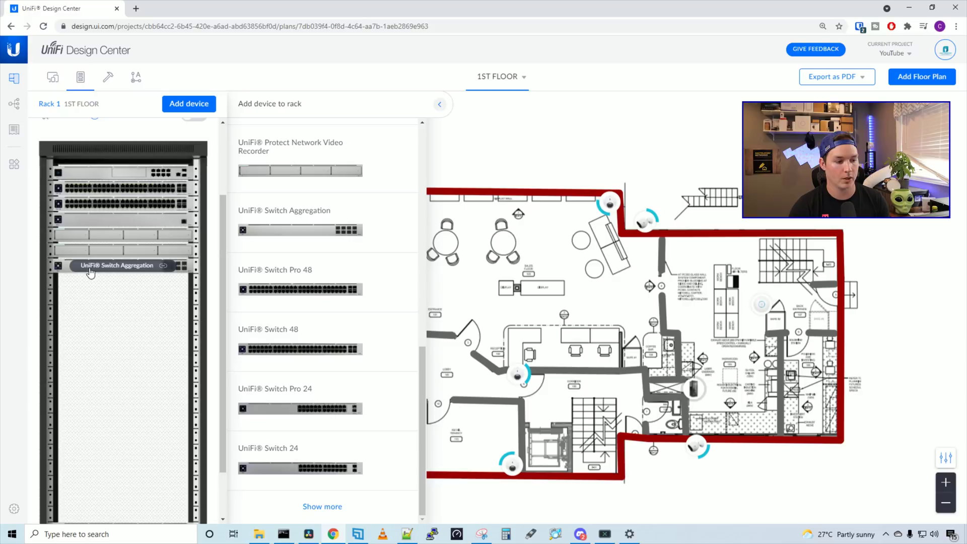
pyautogui.moveTo(90, 272); pyautogui.dragTo(81, 312)
pyautogui.scroll(2, 364, 330)
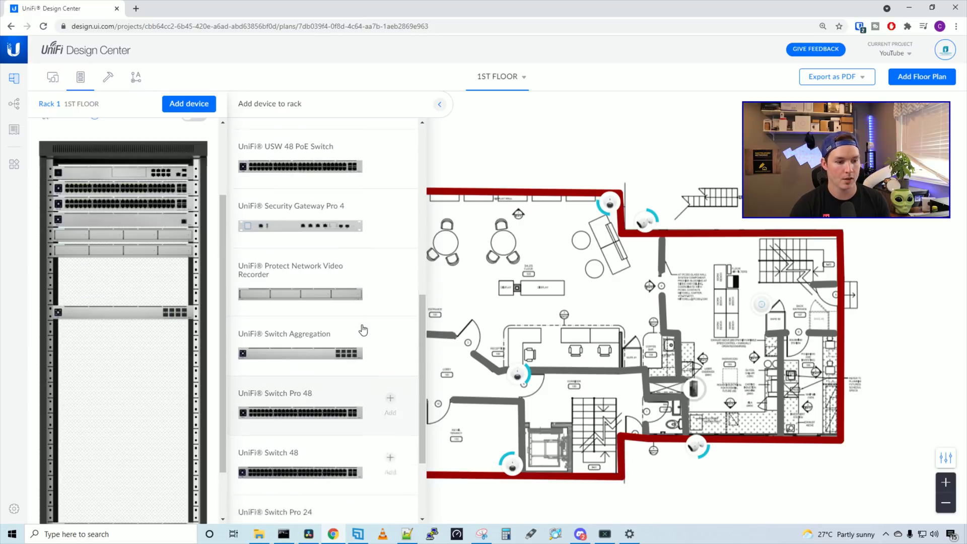
pyautogui.scroll(3, 364, 330)
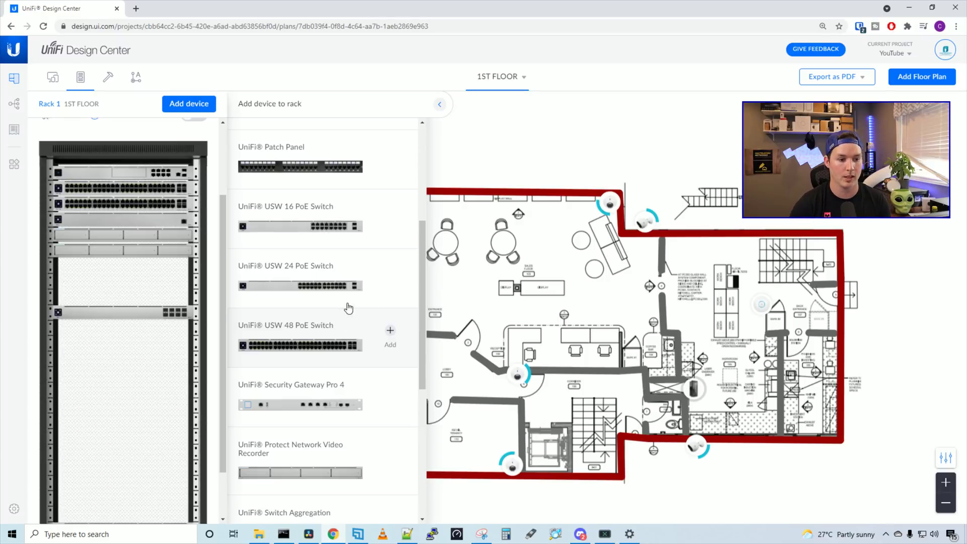
pyautogui.scroll(2, 327, 292)
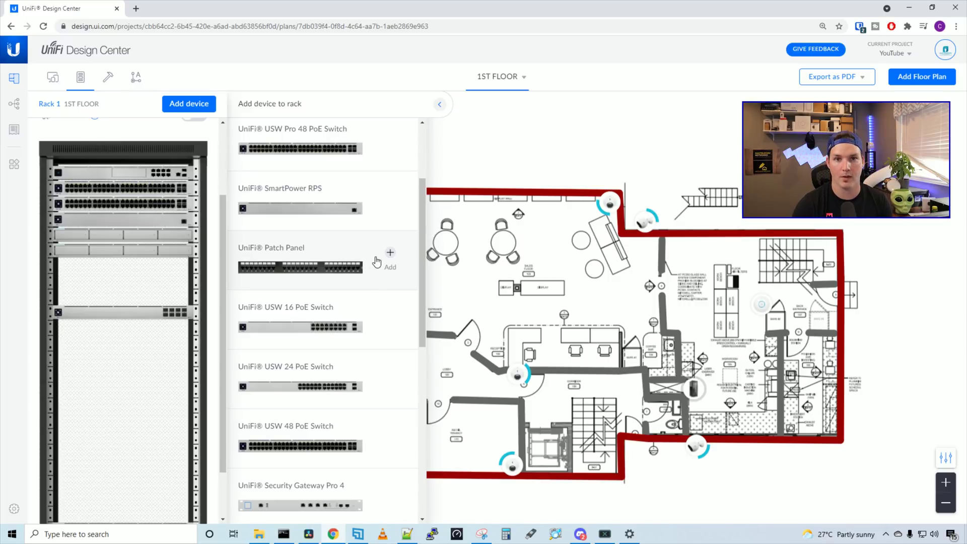
# Step: Add a Patch Panel to the top rack slot and shift the switch and NVR units down
pyautogui.click(390, 253)
pyautogui.moveTo(161, 315); pyautogui.dragTo(161, 371)
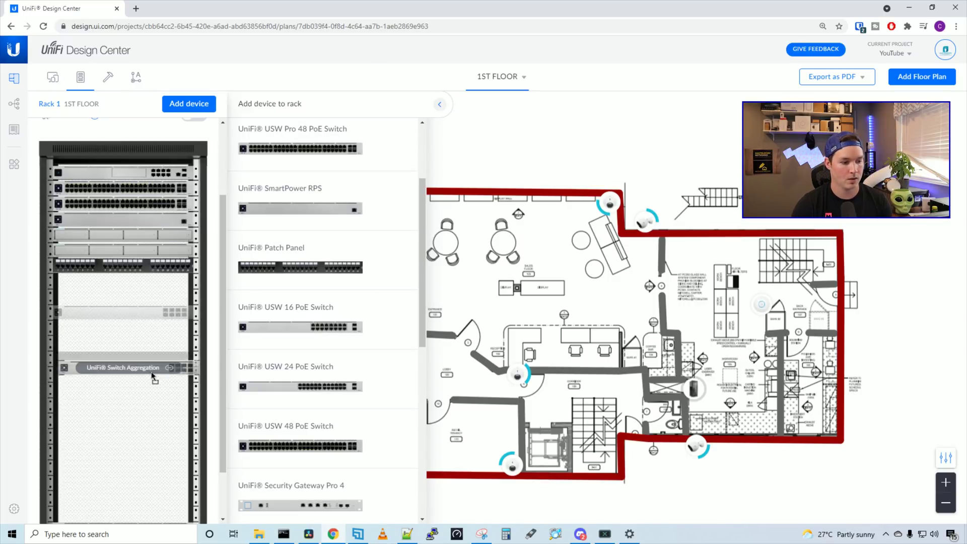
pyautogui.moveTo(166, 250); pyautogui.dragTo(157, 408)
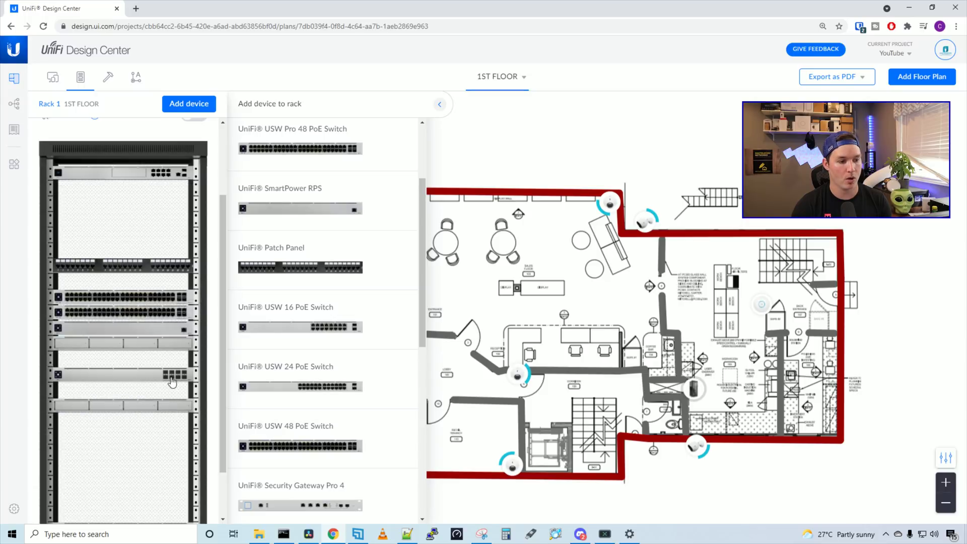
pyautogui.moveTo(174, 266); pyautogui.dragTo(166, 190)
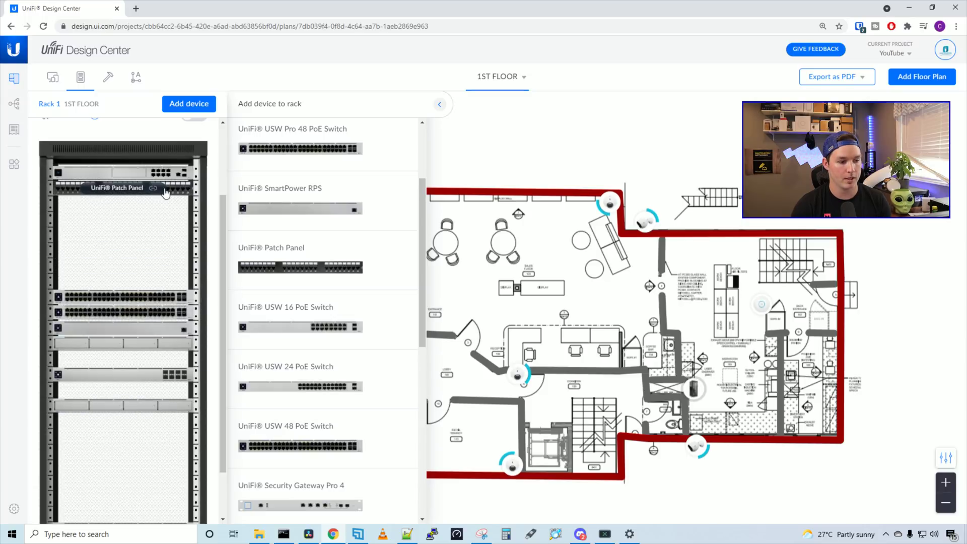
pyautogui.moveTo(189, 298); pyautogui.dragTo(190, 210)
# Step: Add two more Patch Panels and reorder the switch, Aggregation, RPS and NVR beneath them
pyautogui.click(312, 269)
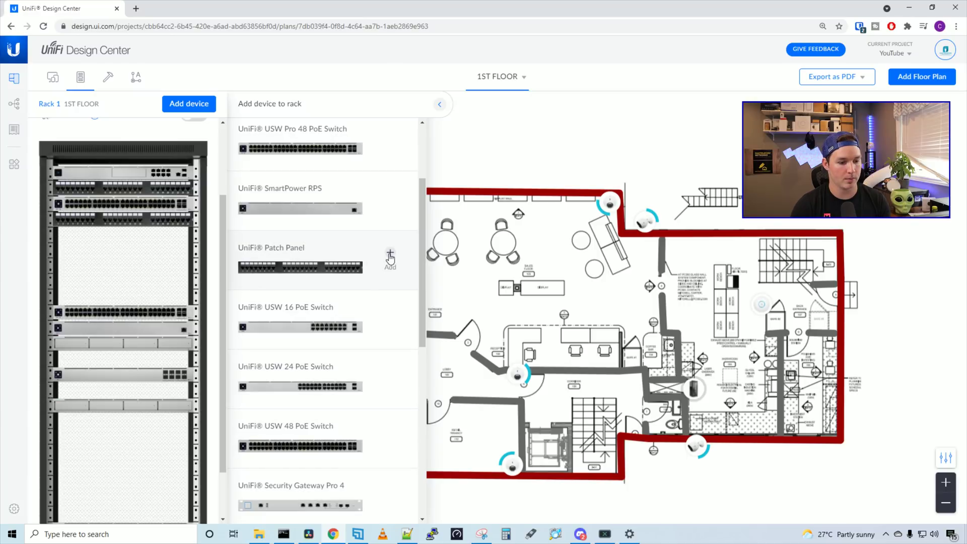
pyautogui.moveTo(176, 315); pyautogui.dragTo(177, 249)
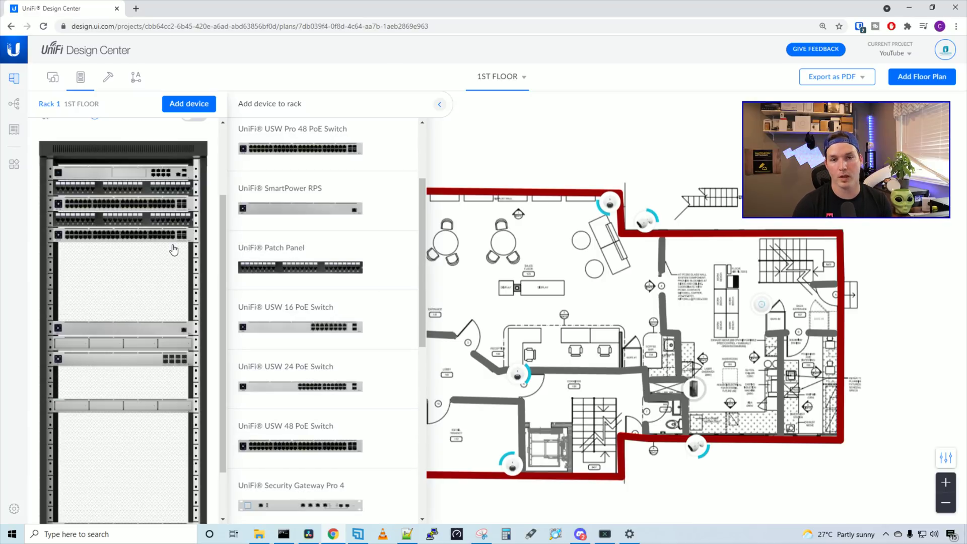
pyautogui.click(392, 255)
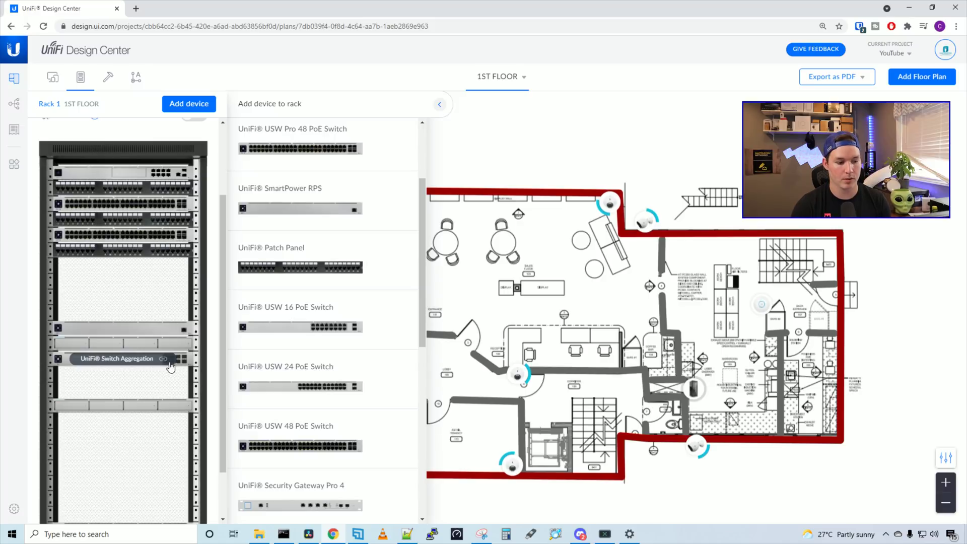
pyautogui.moveTo(175, 361); pyautogui.dragTo(160, 270)
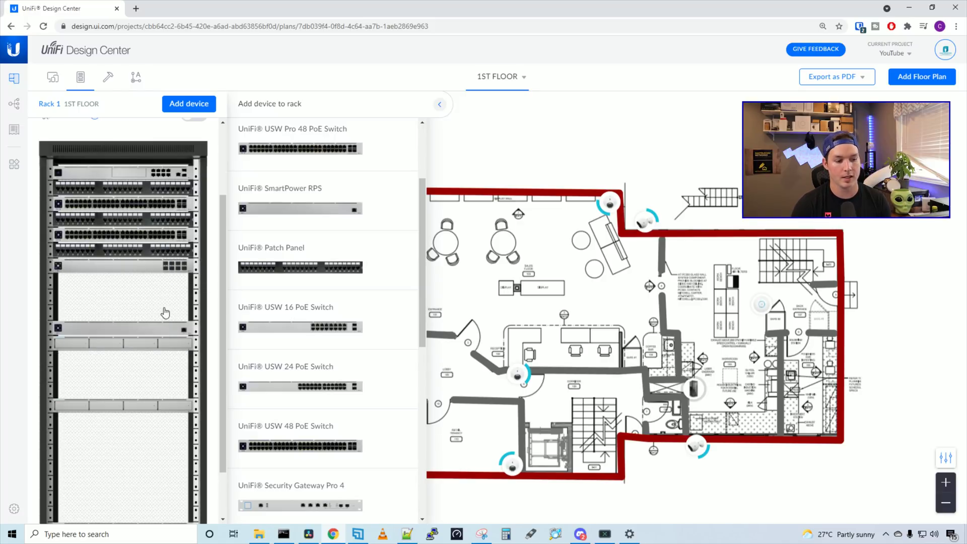
pyautogui.moveTo(171, 332); pyautogui.dragTo(177, 283)
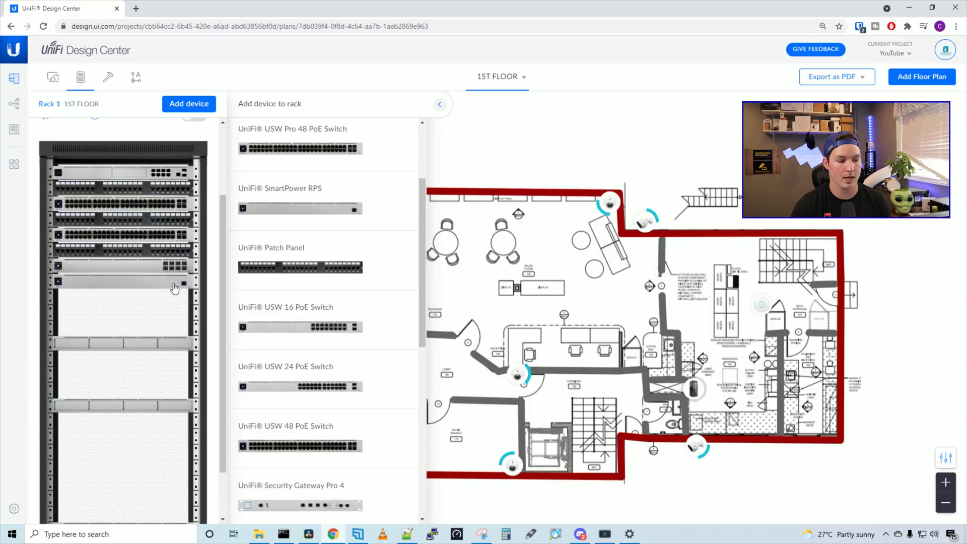
pyautogui.moveTo(179, 344); pyautogui.dragTo(176, 303)
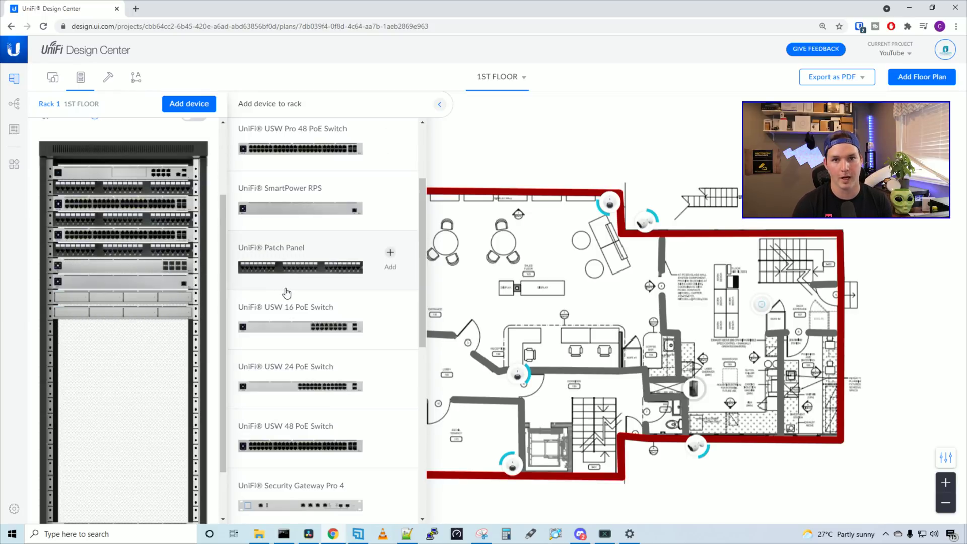
pyautogui.press('Escape')
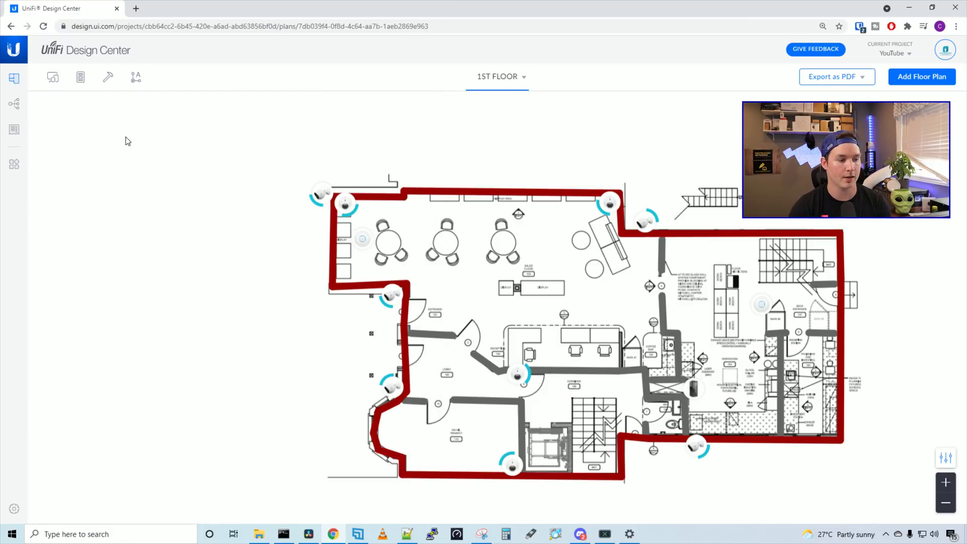
# Step: Open the 1st floor List of Materials and scroll to the CA$6,185.00 total
pyautogui.click(15, 130)
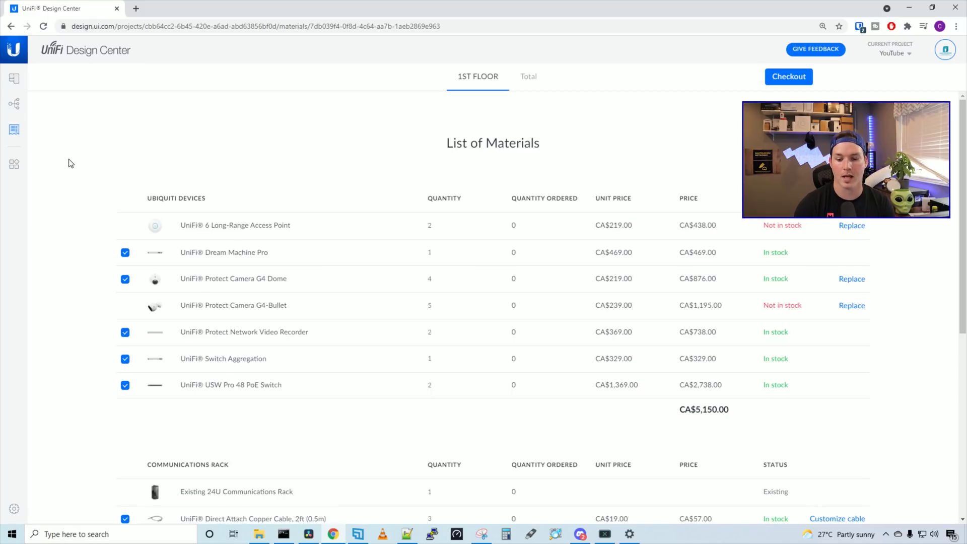
pyautogui.scroll(-1, 250, 183)
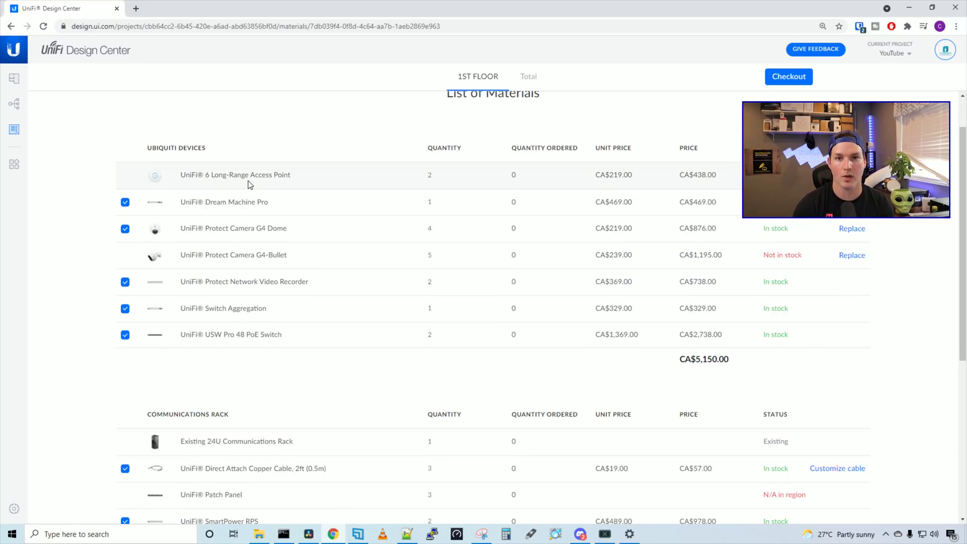
pyautogui.scroll(-3, 249, 183)
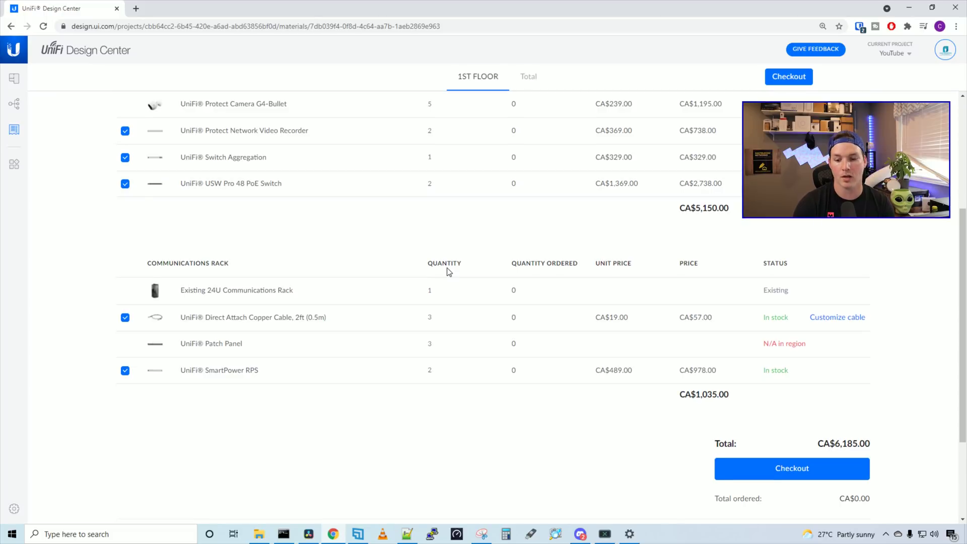
pyautogui.scroll(2, 598, 288)
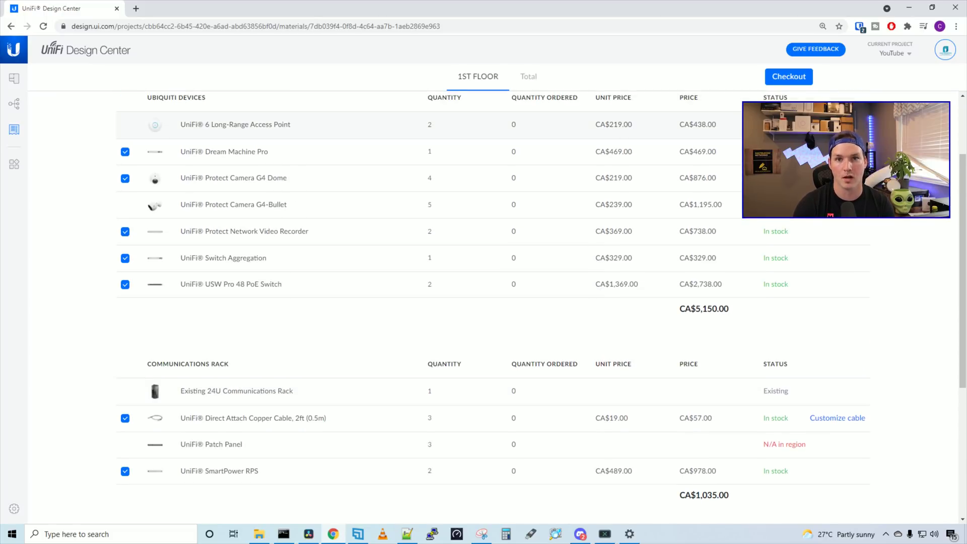
pyautogui.scroll(-4, 723, 348)
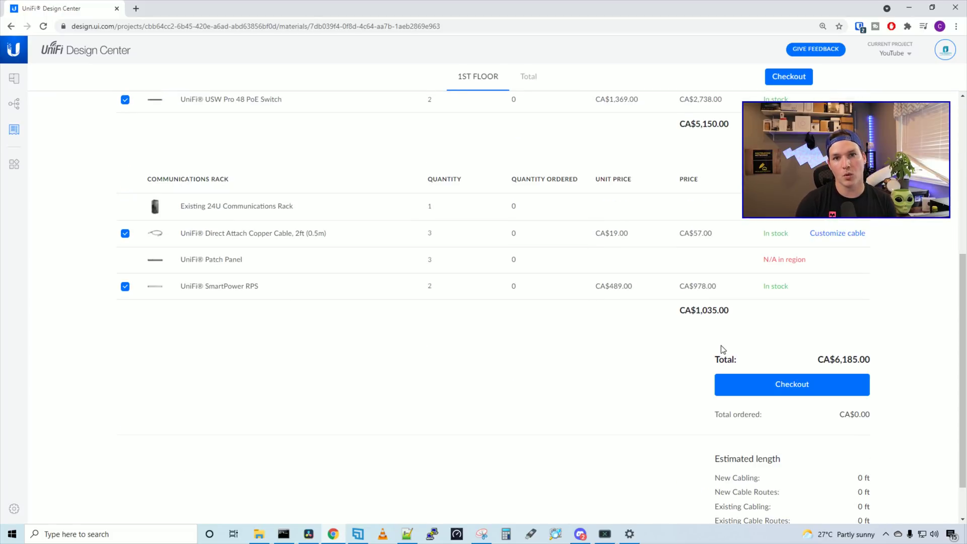